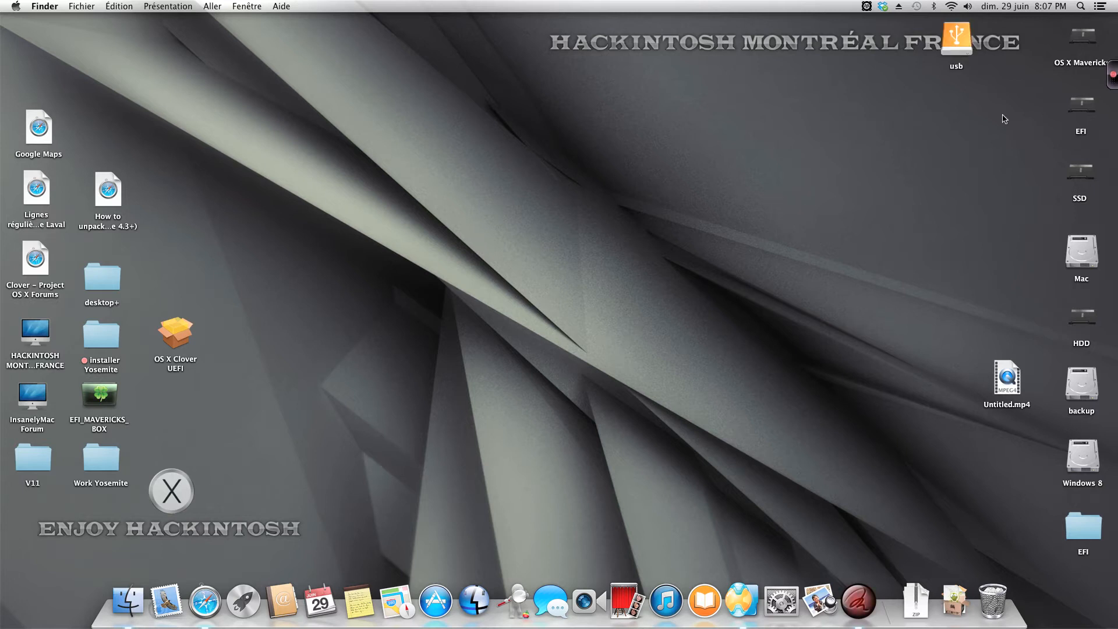
Step: Move the usb drive icon above Untitled.mp4 on the desktop and look for the OS X installers in the Applications folder
drag(957, 39, 1007, 311)
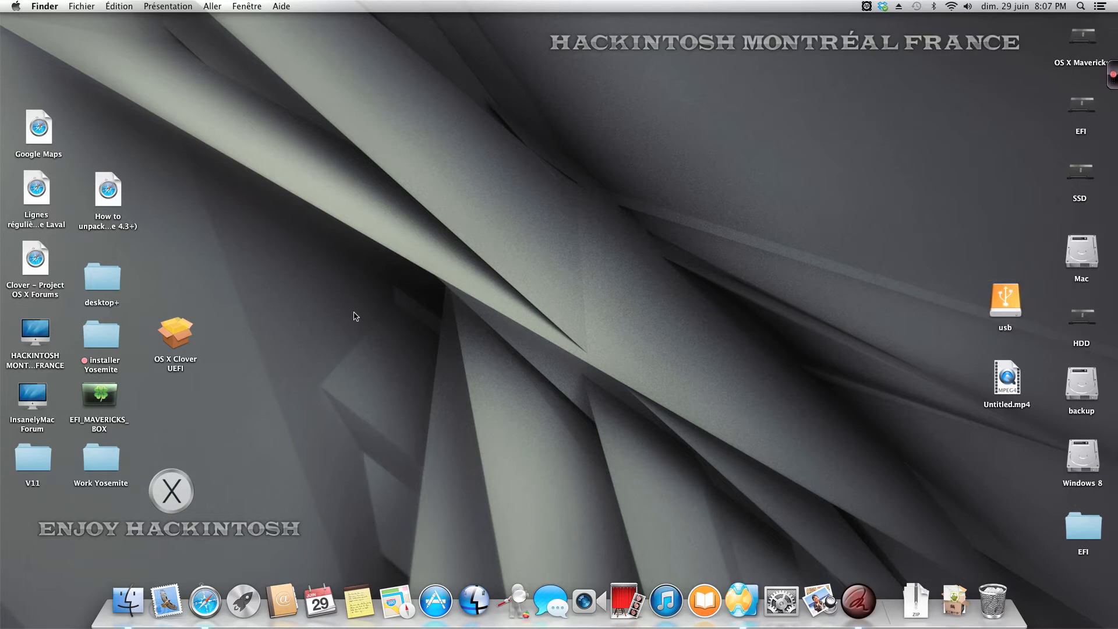
click(133, 593)
drag(464, 58, 460, 82)
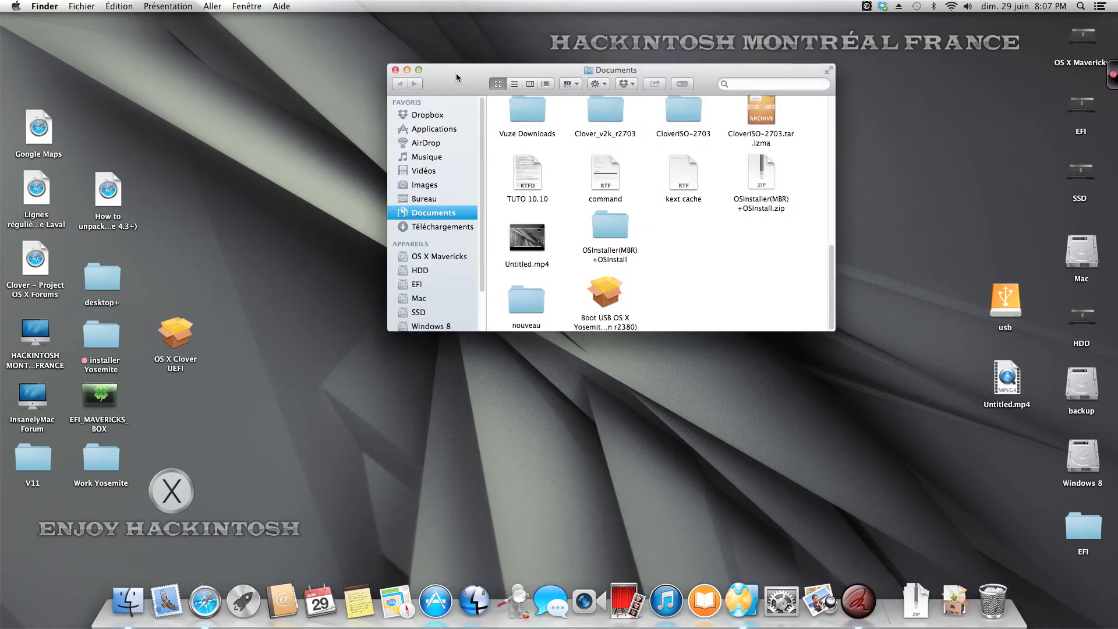
click(442, 129)
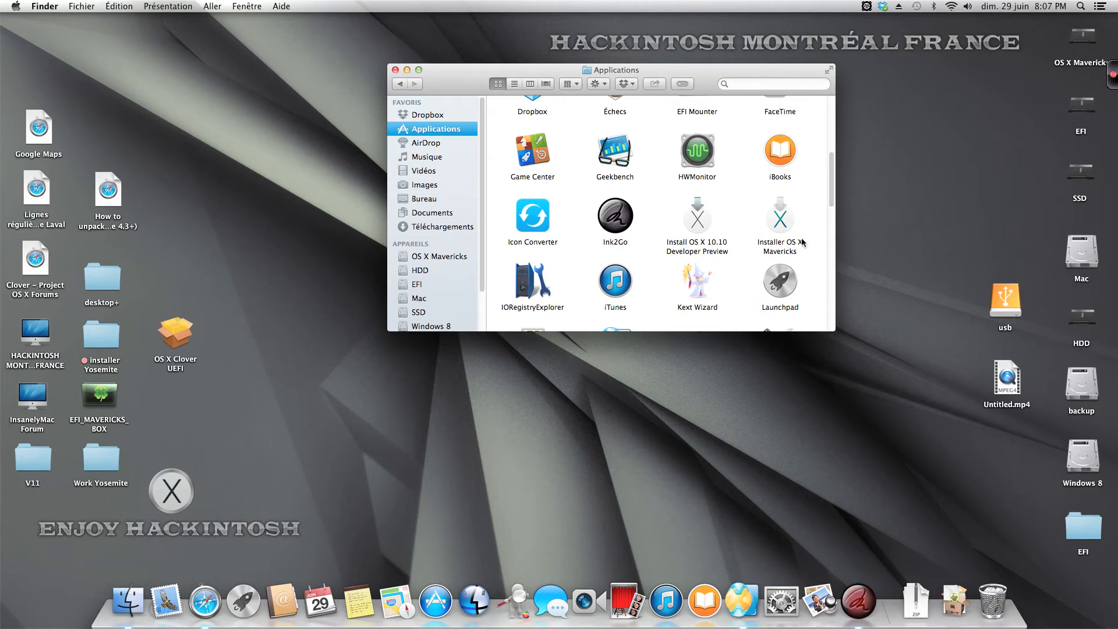
drag(471, 83, 439, 82)
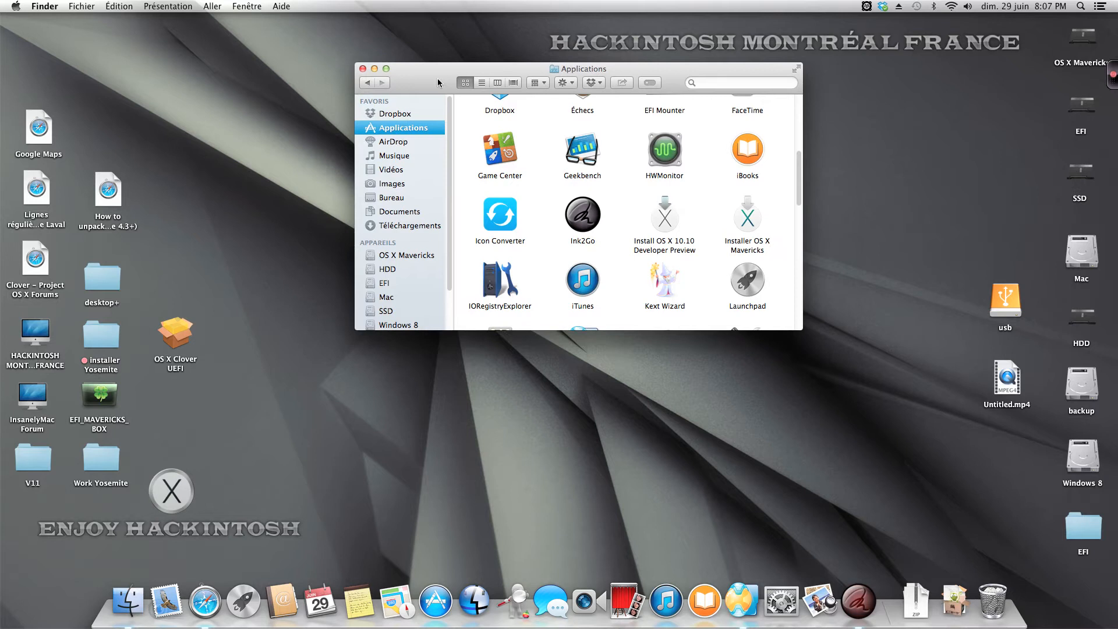
click(363, 69)
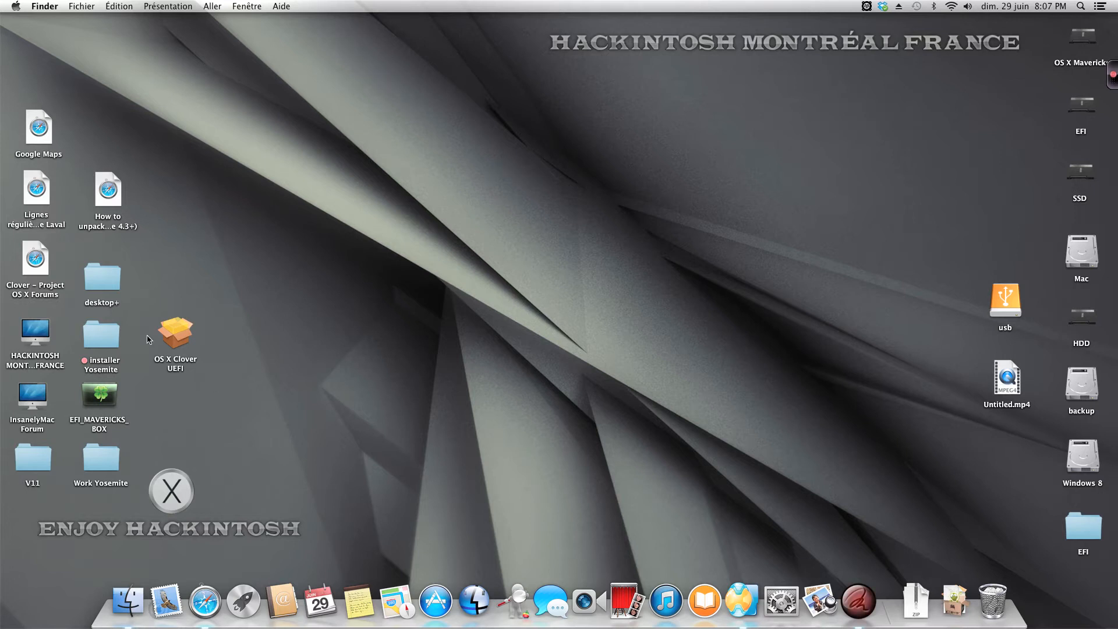
click(170, 339)
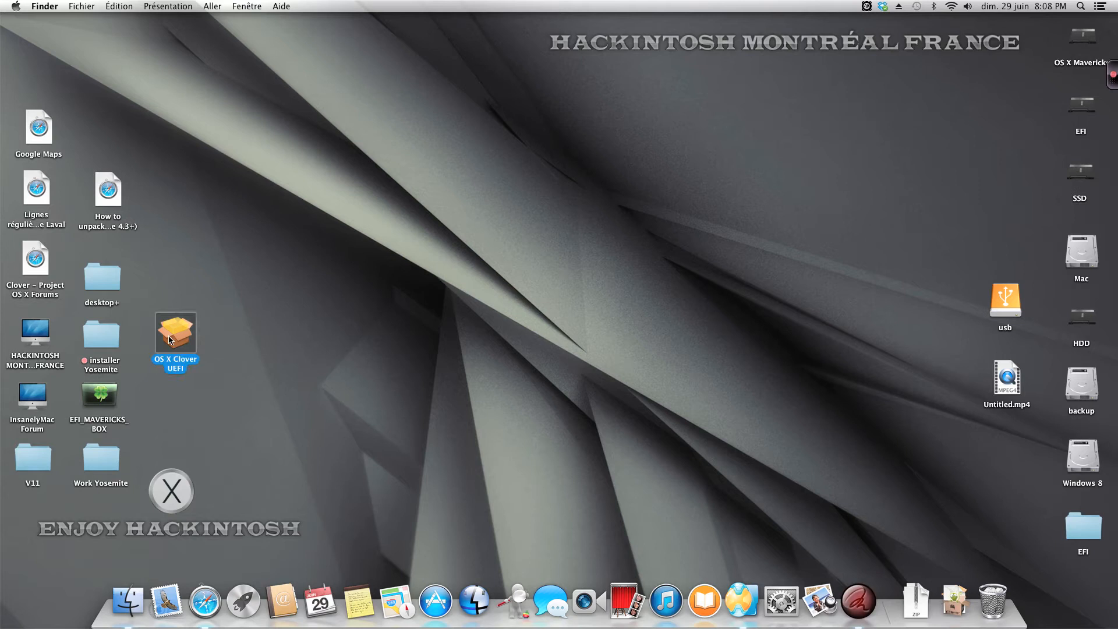
double_click(170, 340)
click(644, 251)
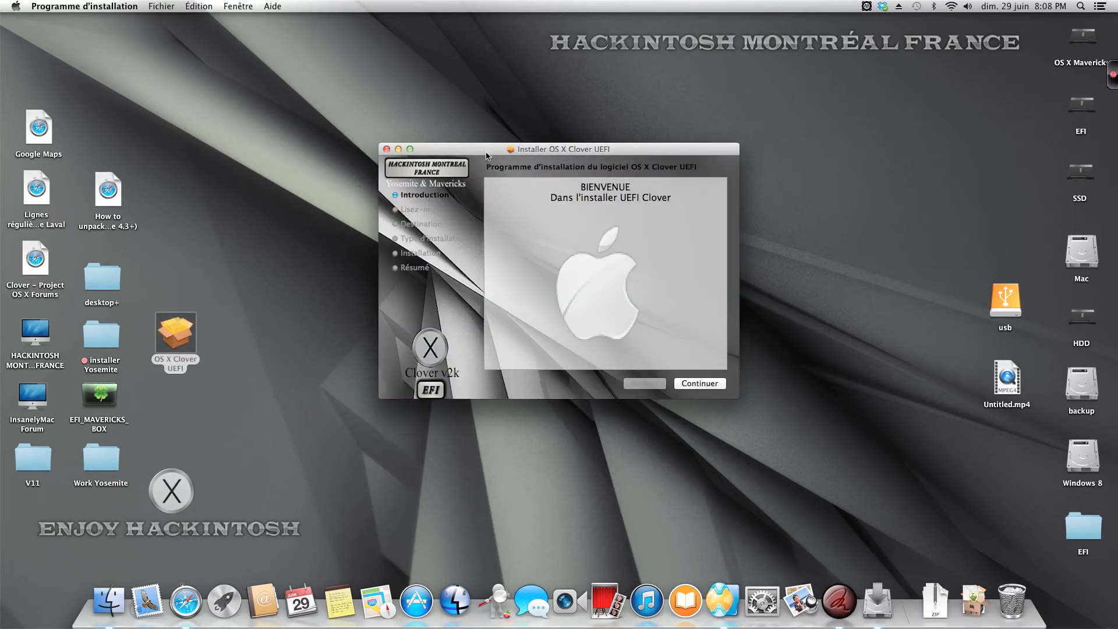
drag(486, 154, 481, 124)
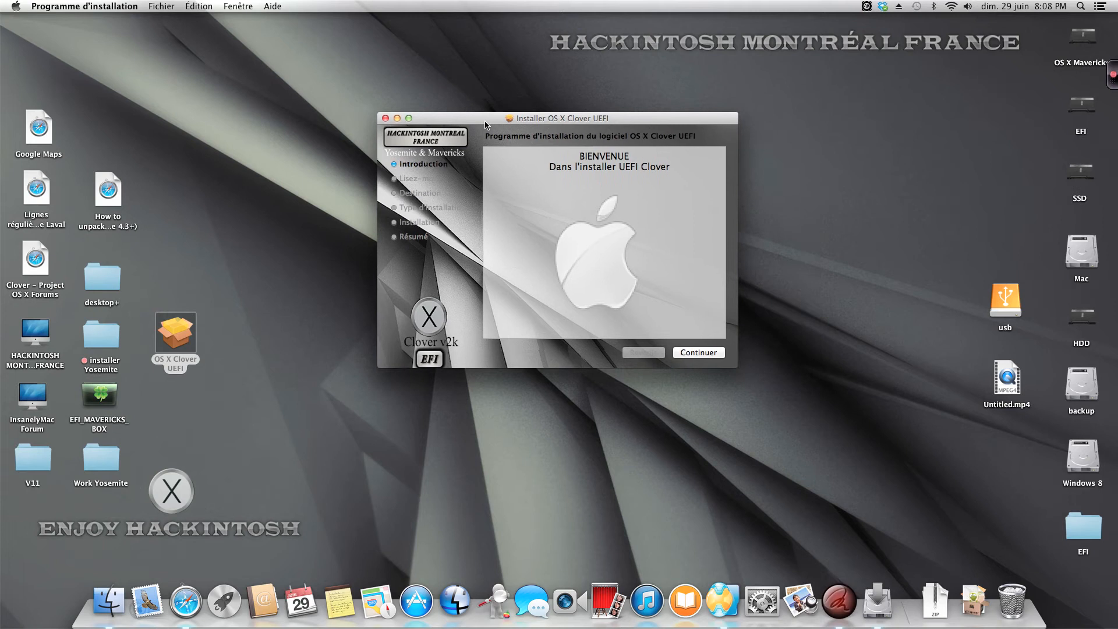
click(702, 354)
click(703, 353)
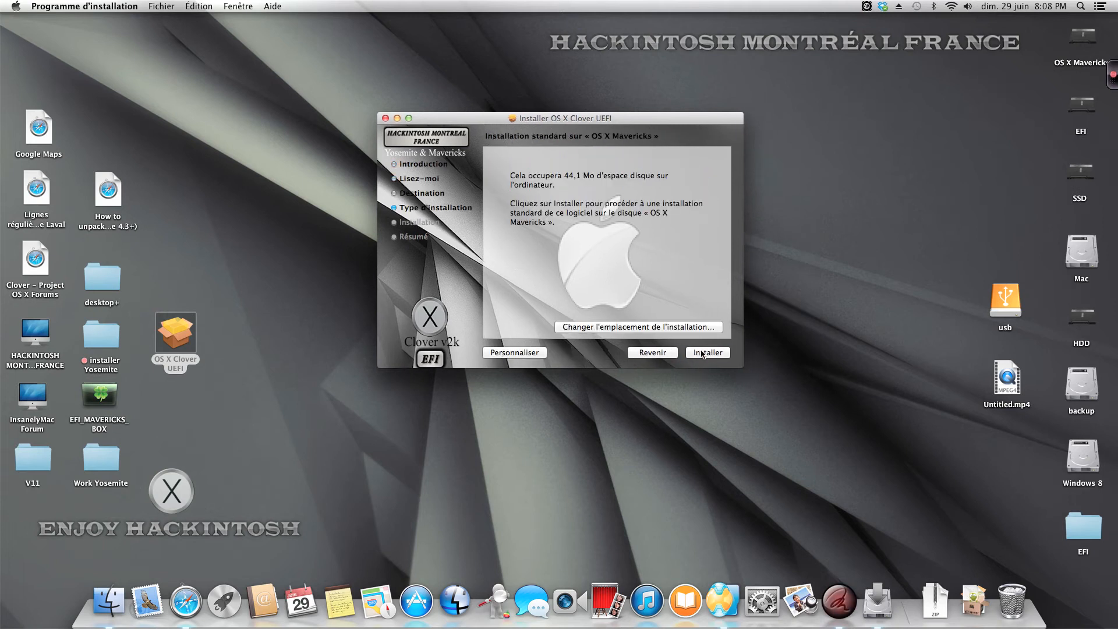
click(672, 328)
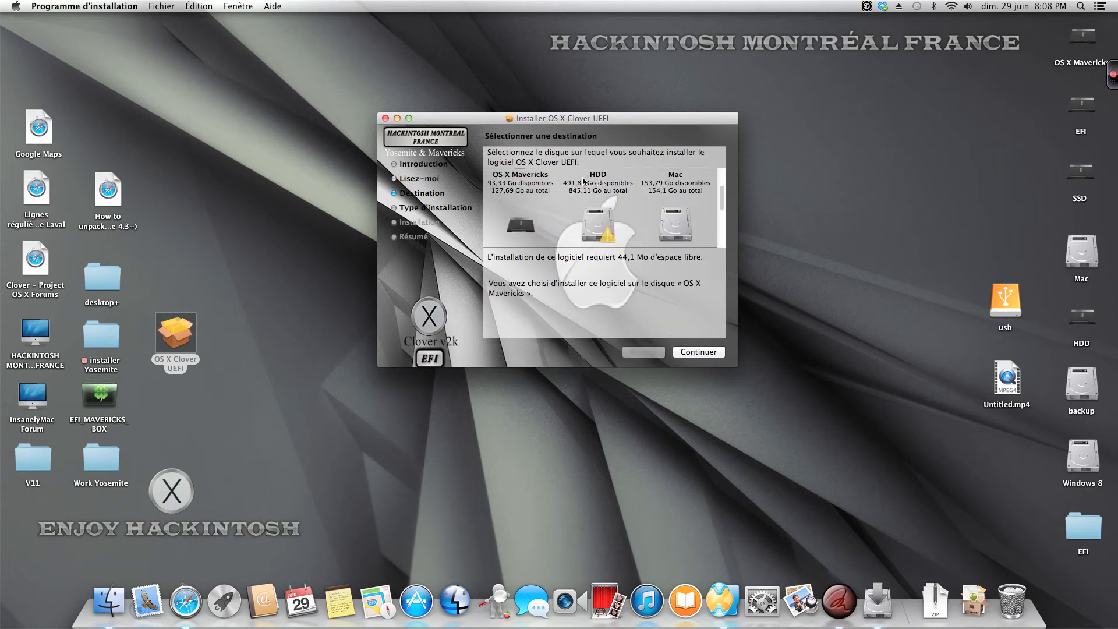
scroll(583, 181, down, 5)
click(520, 198)
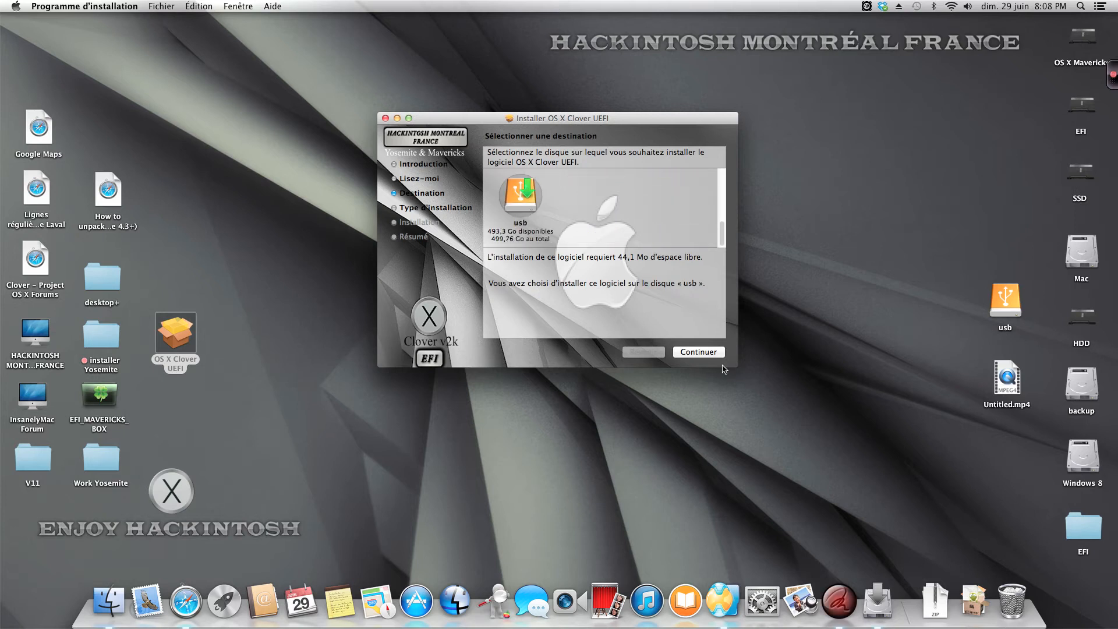
click(706, 355)
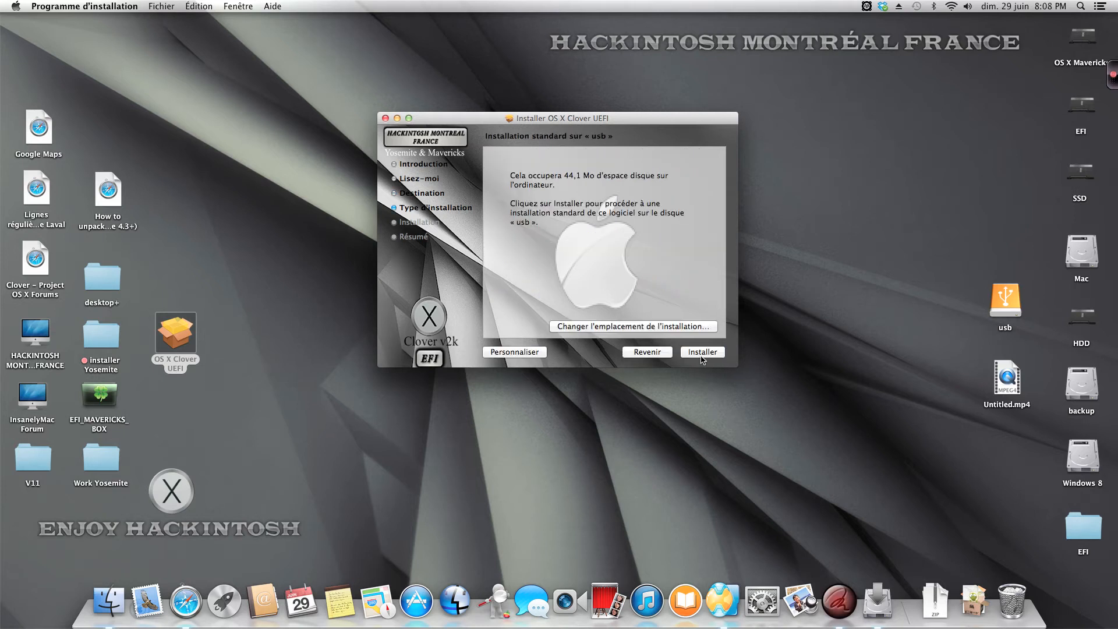
click(386, 119)
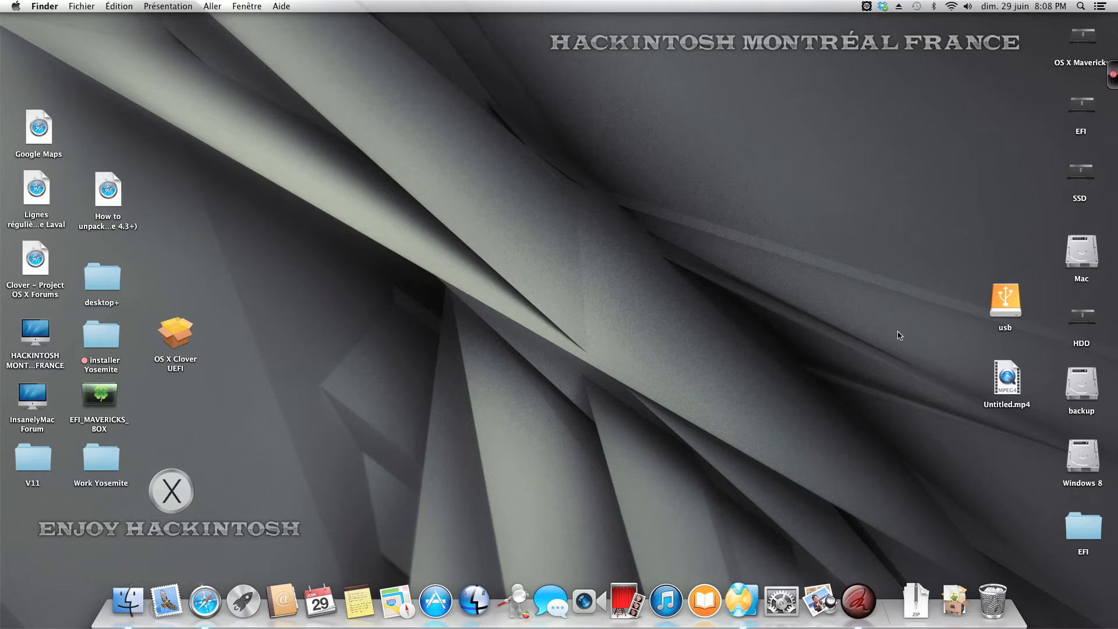
Step: Open Disk Utility from the Utilitaires folder in Applications and show the partition settings of the 500,11 Go WD Elements drive
click(127, 603)
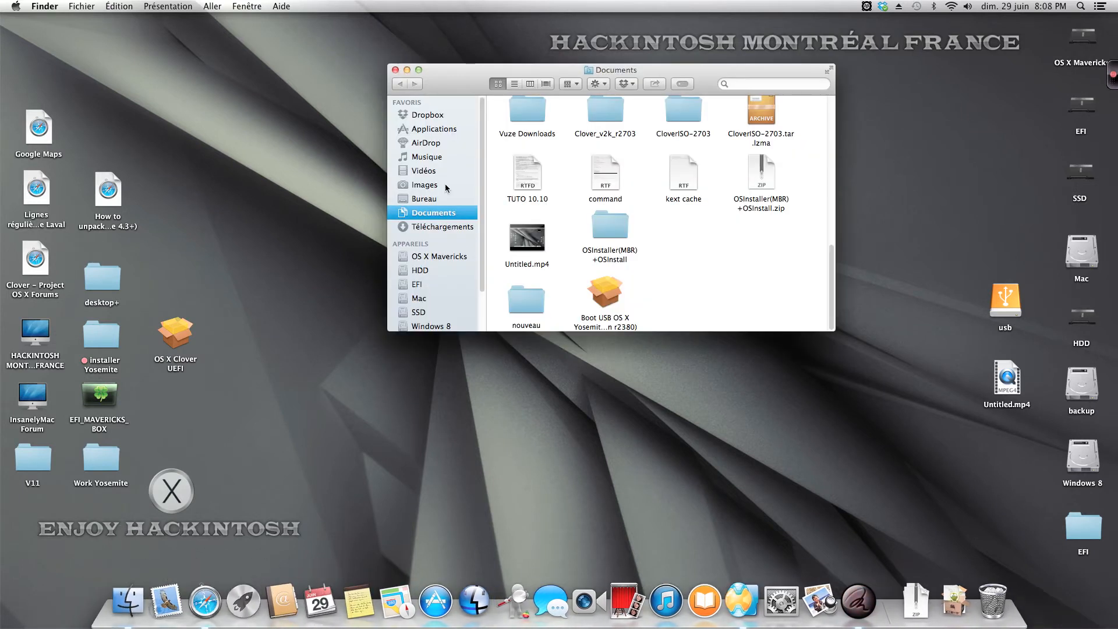
click(443, 129)
drag(455, 70, 342, 35)
scroll(515, 255, down, 5)
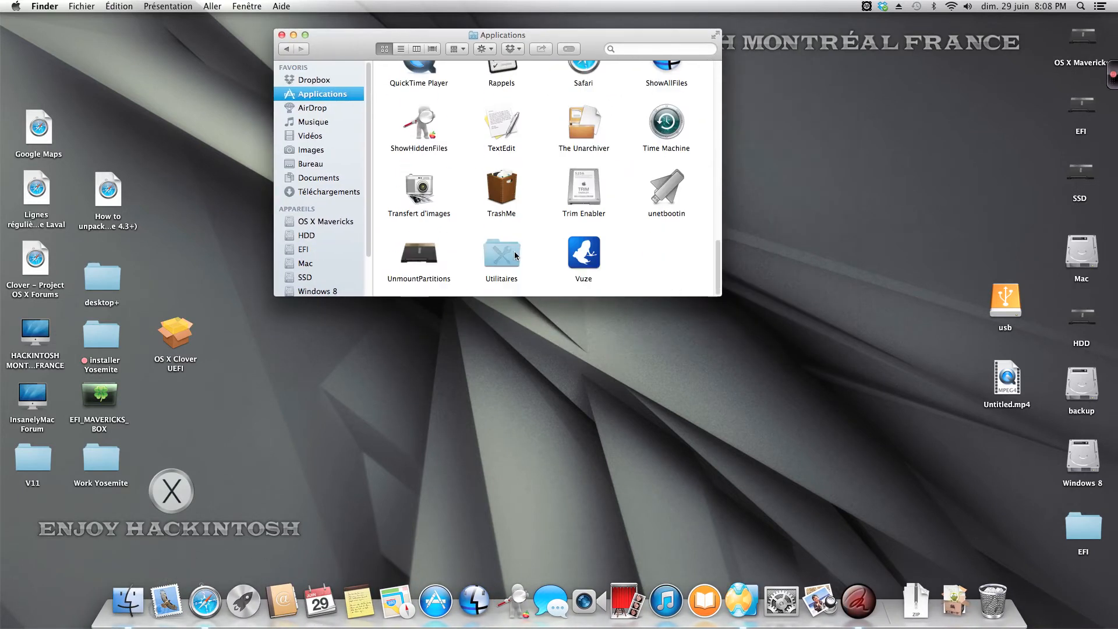
double_click(515, 255)
double_click(583, 254)
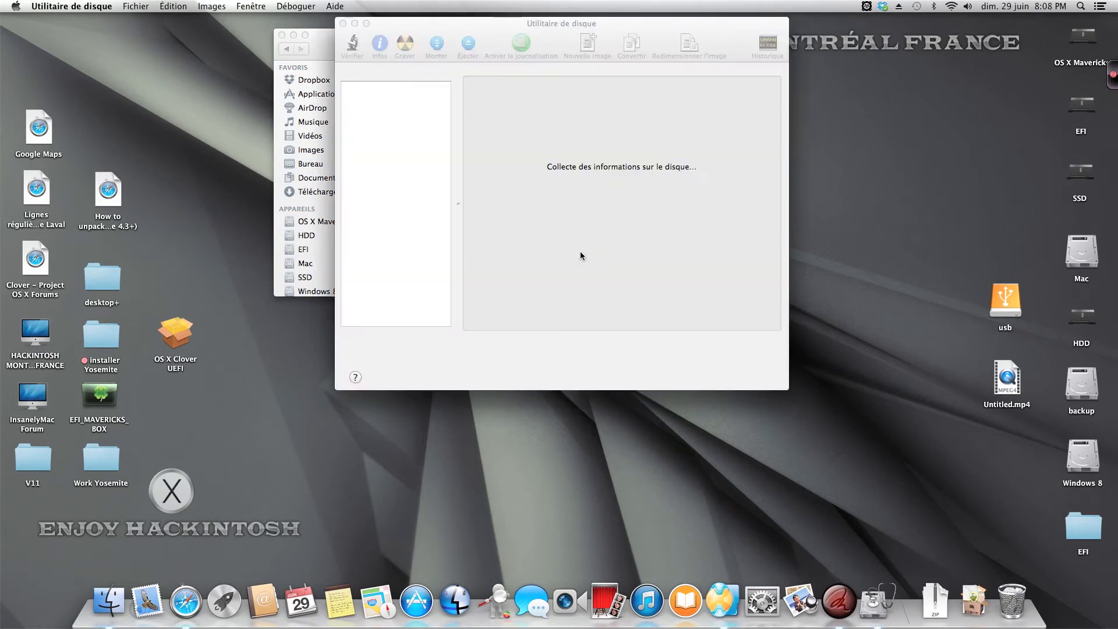
drag(559, 39, 546, 39)
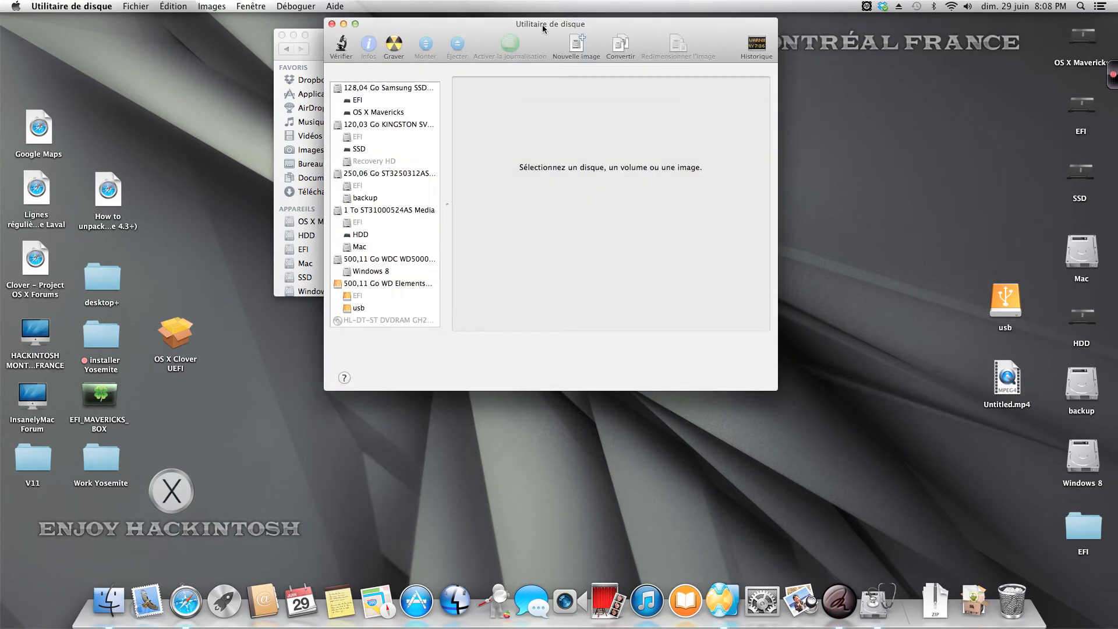
click(406, 283)
click(610, 84)
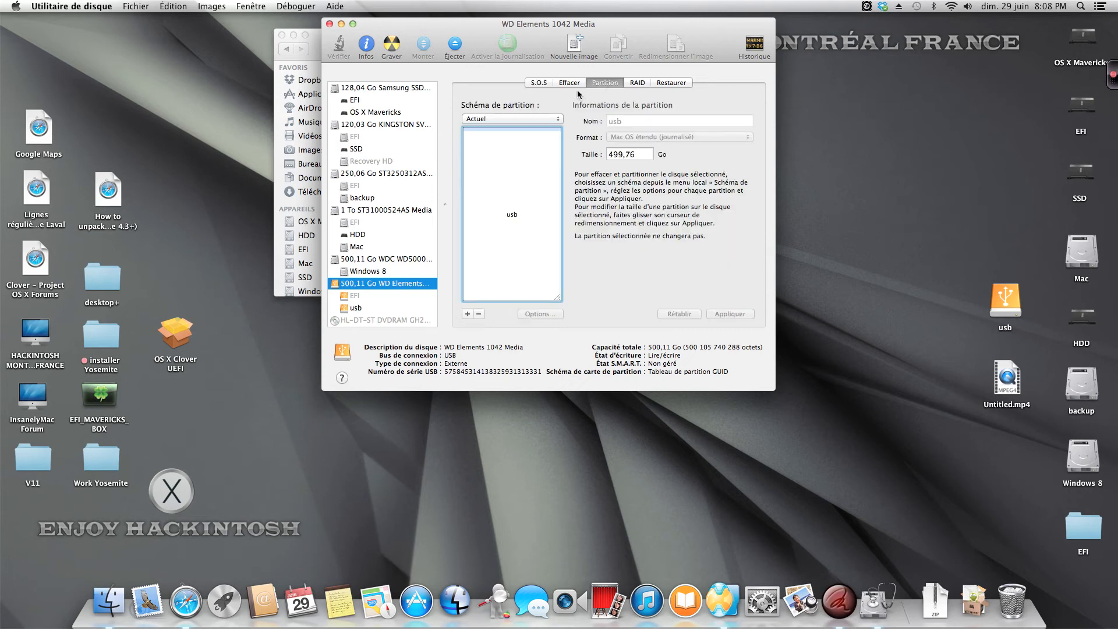
Step: Set the WD Elements drive to a single partition named usb with the GUID partition table scheme
click(512, 119)
click(494, 130)
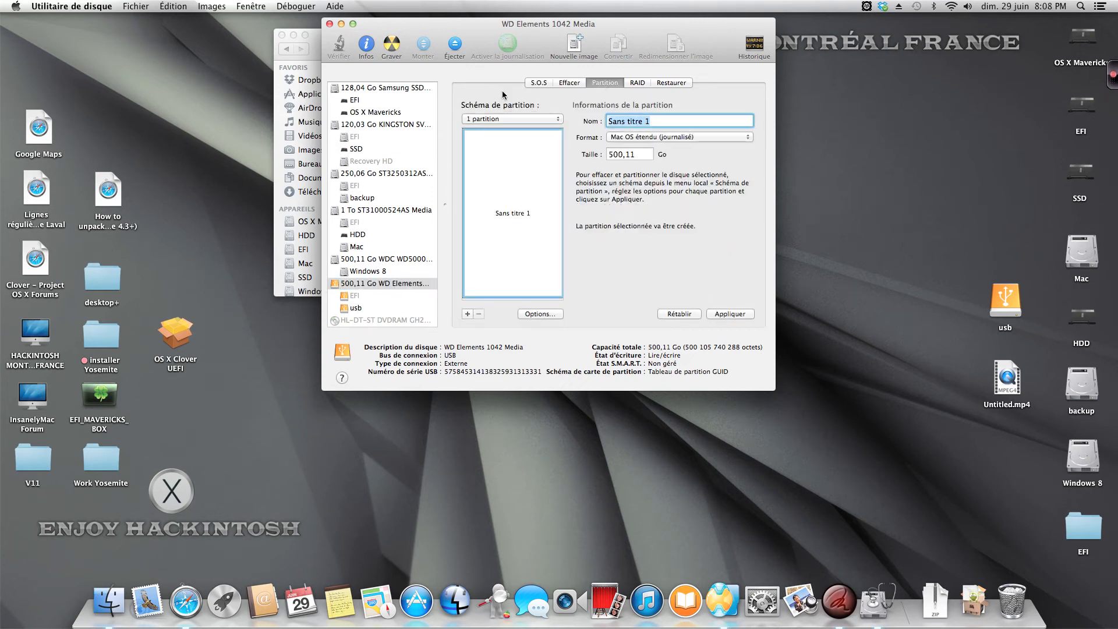
text(usb)
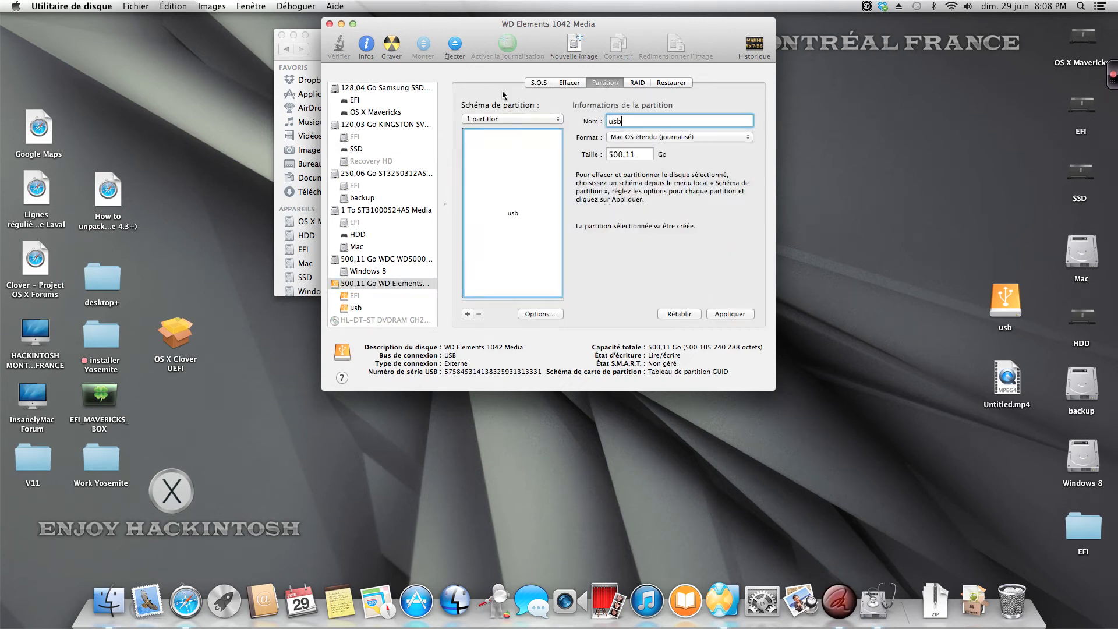
click(540, 314)
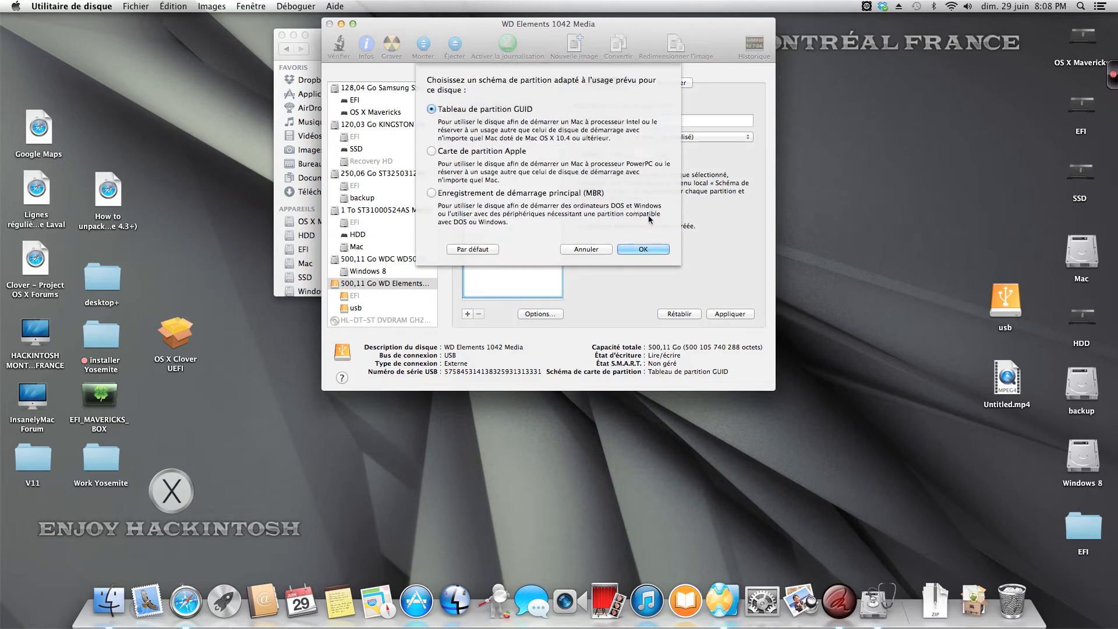
click(640, 247)
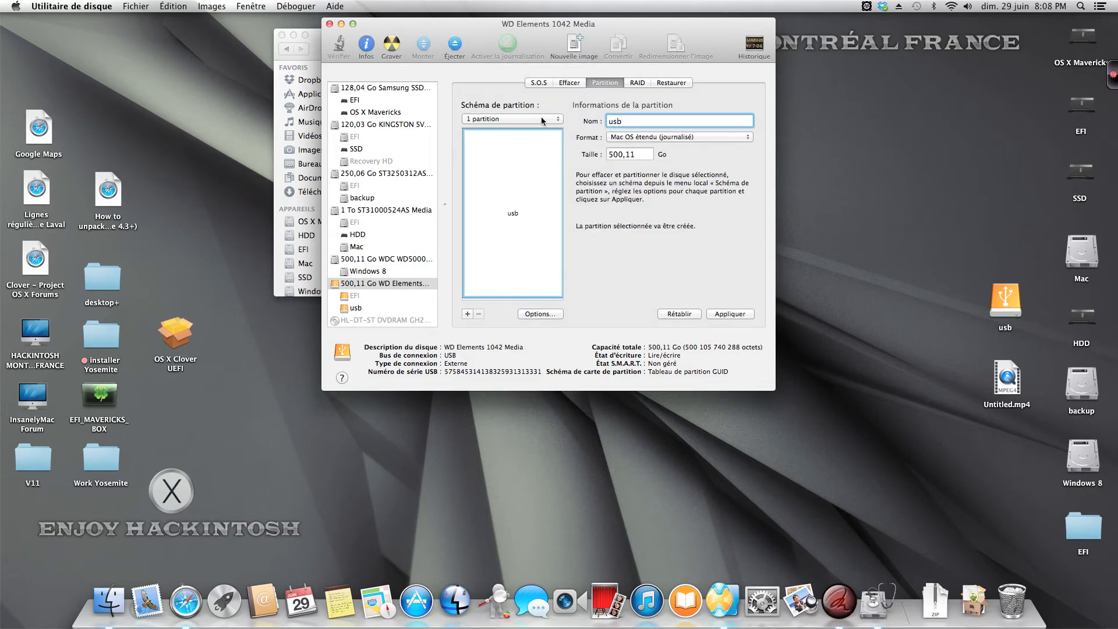
Step: Reselect the one-partition layout, name it usb with the GUID partition table, and repartition the WD Elements drive
click(495, 119)
click(489, 121)
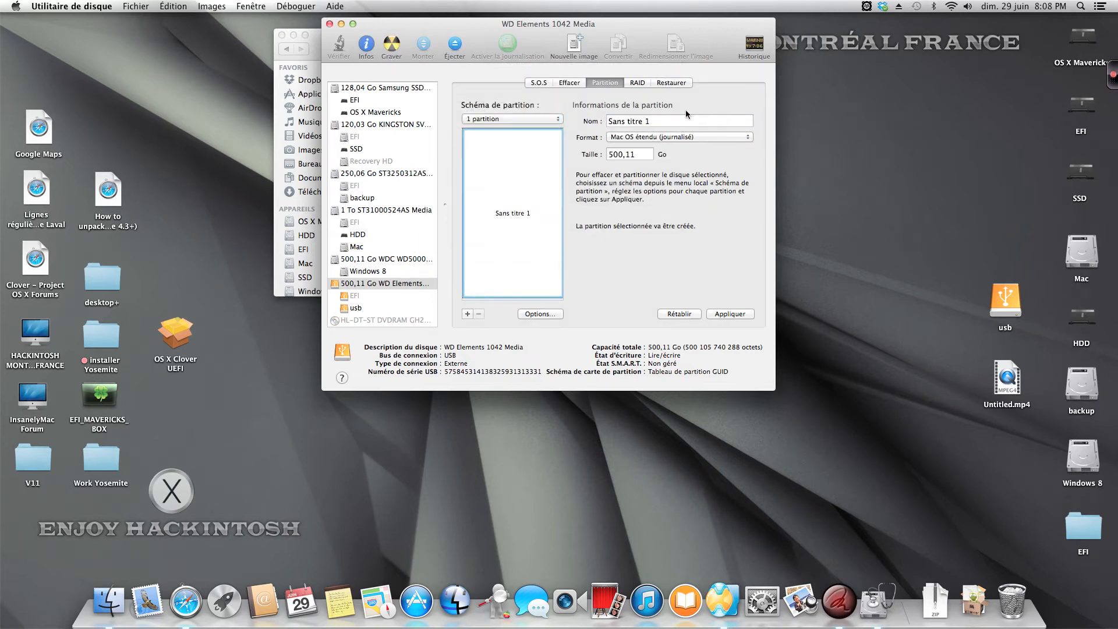
key(Tab)
text(usb)
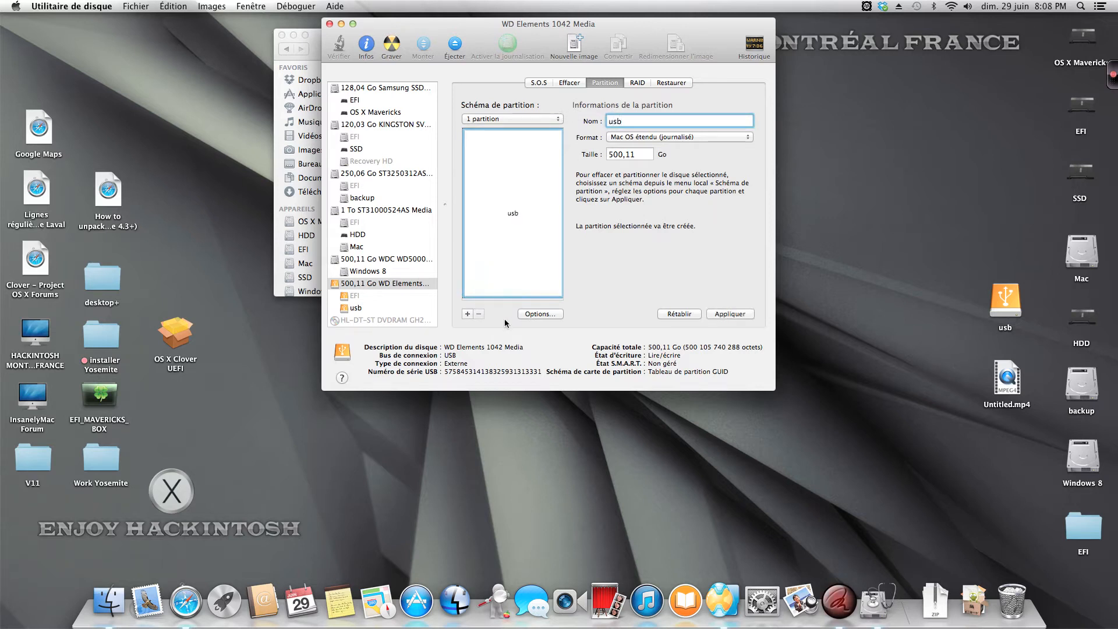
click(530, 315)
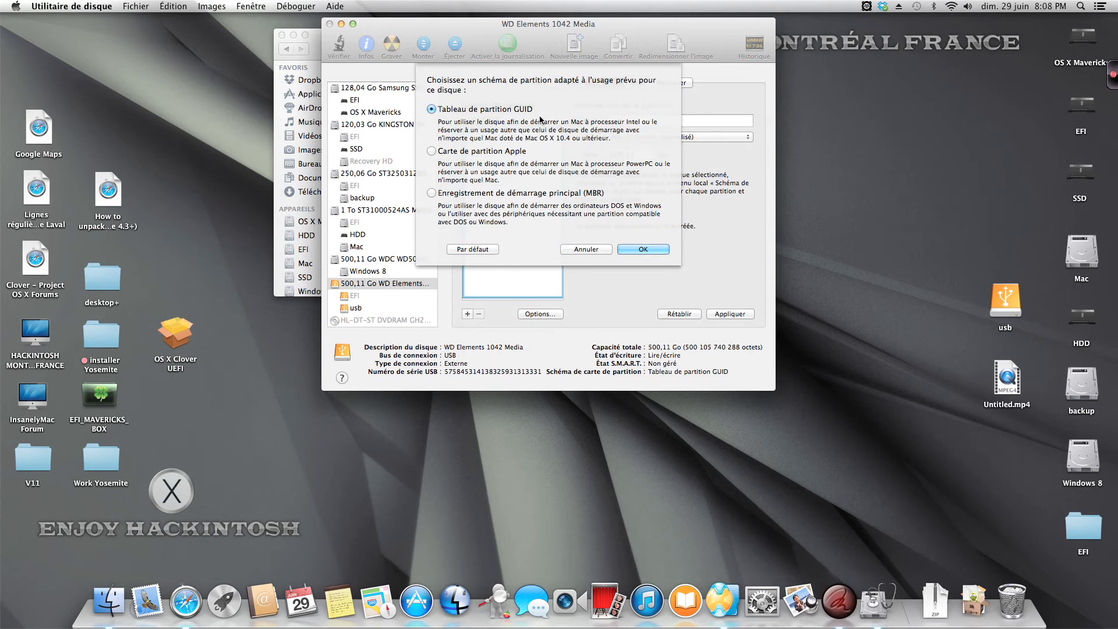
click(651, 250)
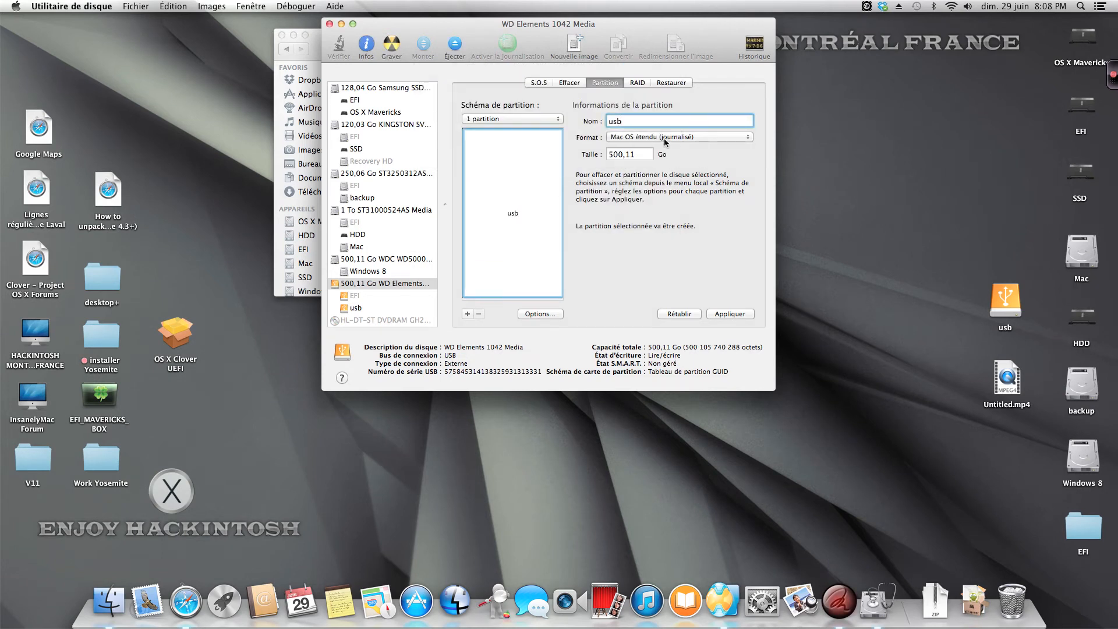
click(732, 315)
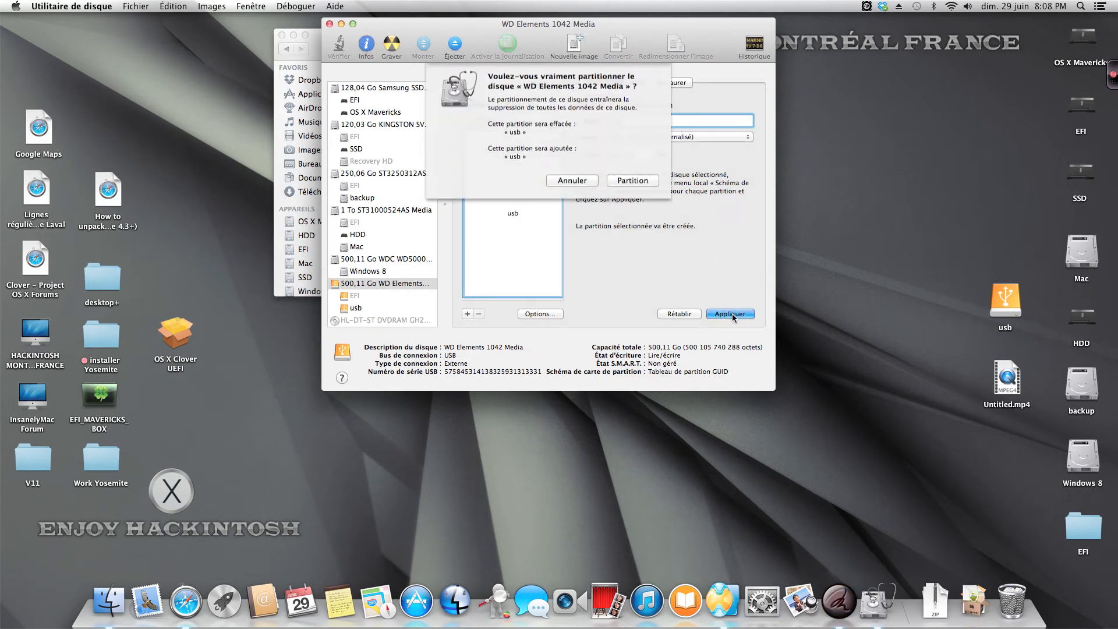
click(632, 180)
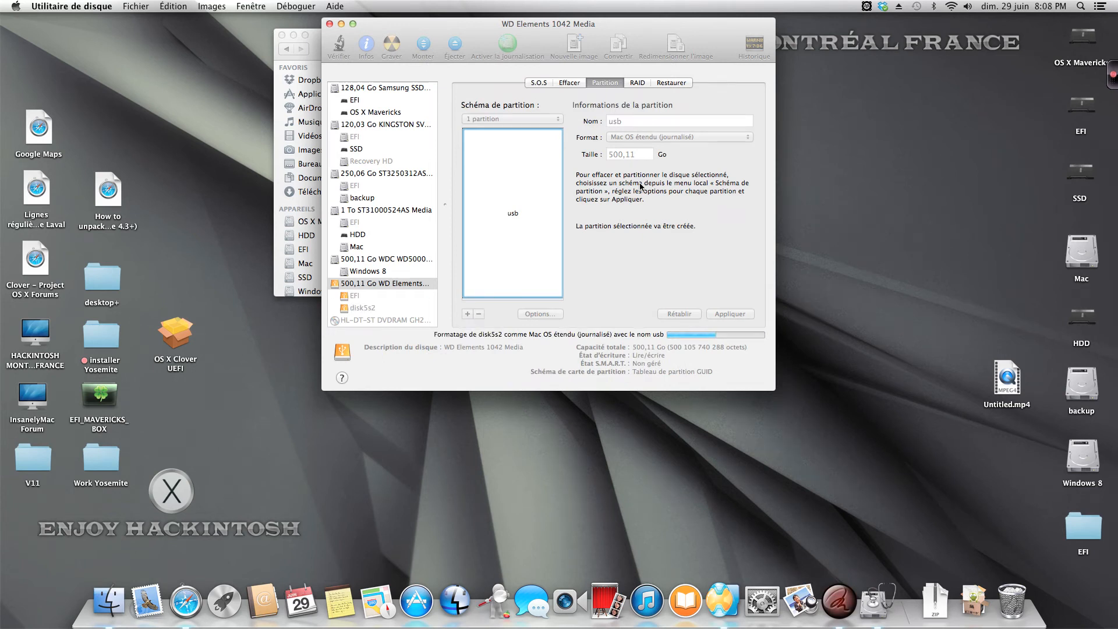
Step: Look for the OS X installers in the Applications folder and decline using the usb drive for Time Machine backups
click(280, 36)
drag(374, 20, 385, 47)
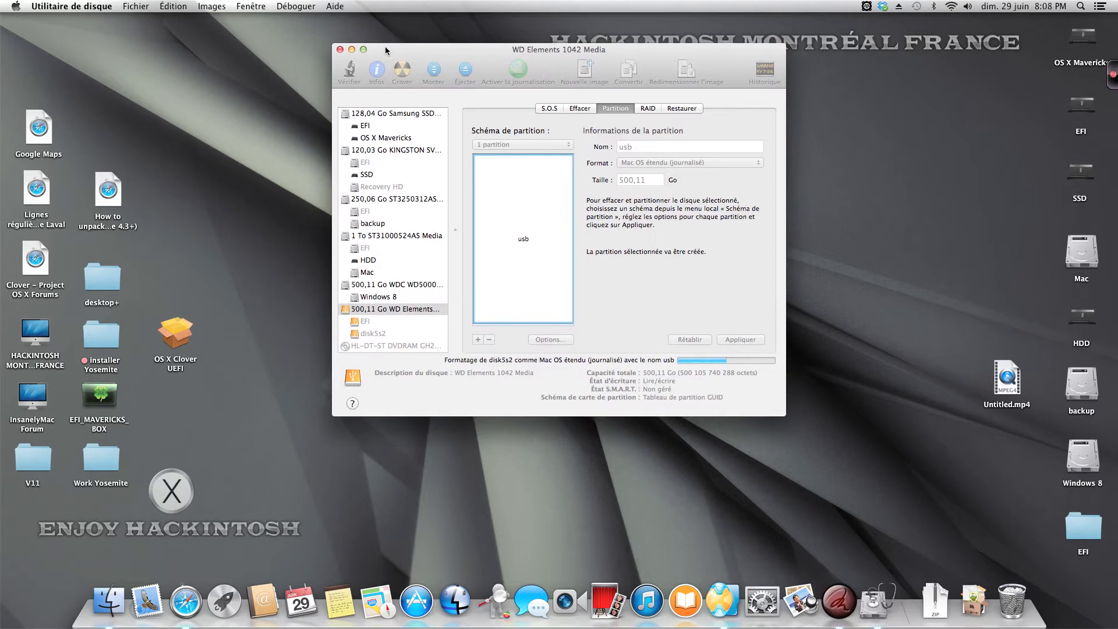
click(109, 600)
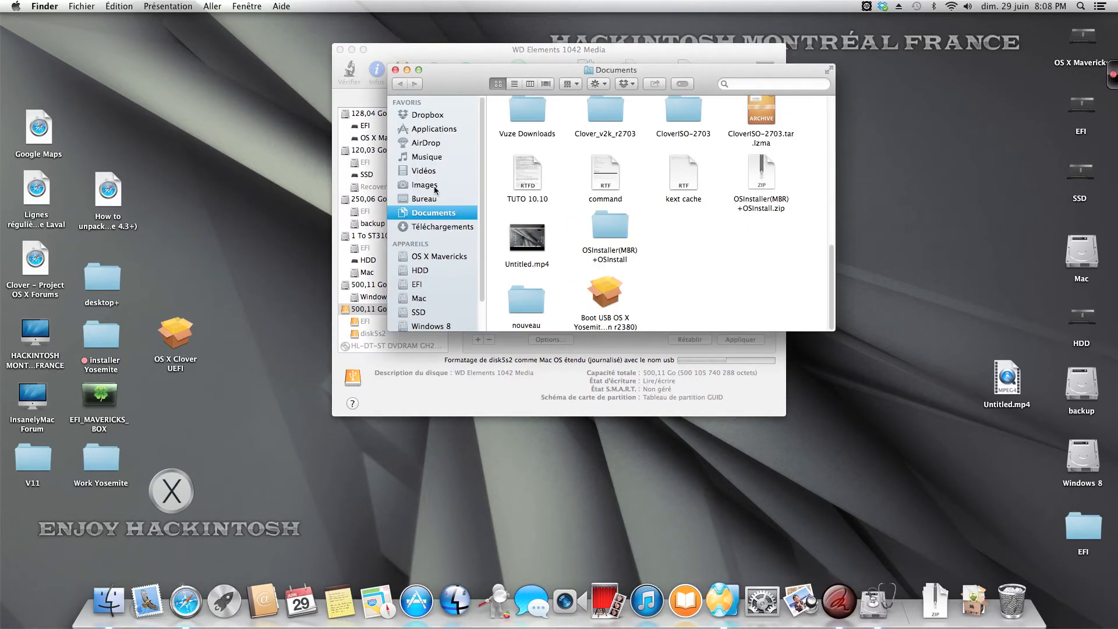
click(441, 128)
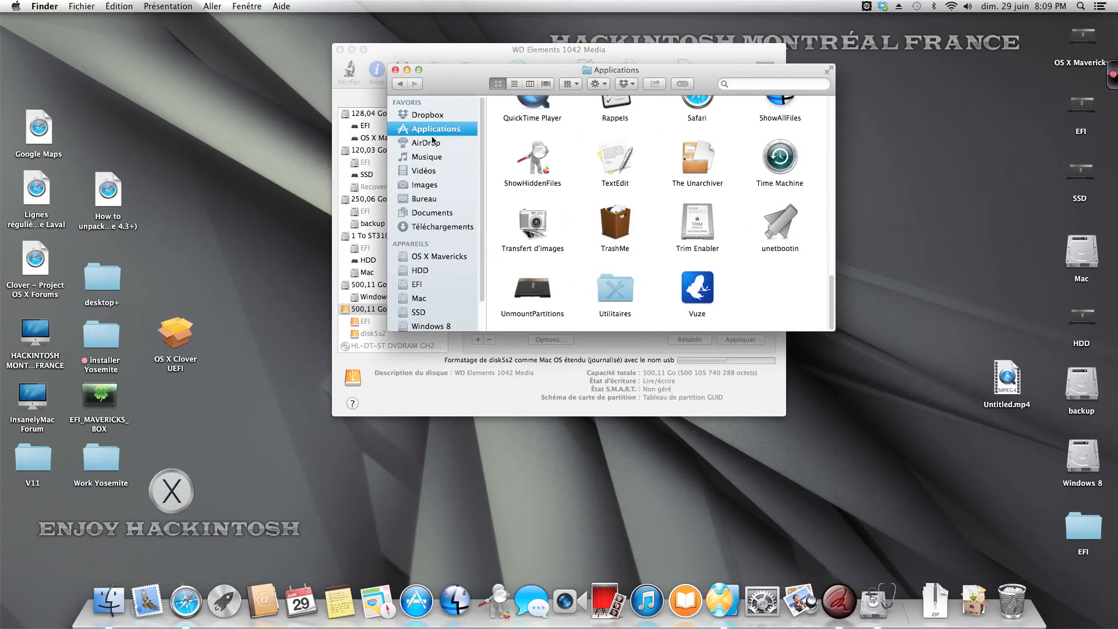
scroll(589, 246, up, 5)
scroll(595, 249, up, 5)
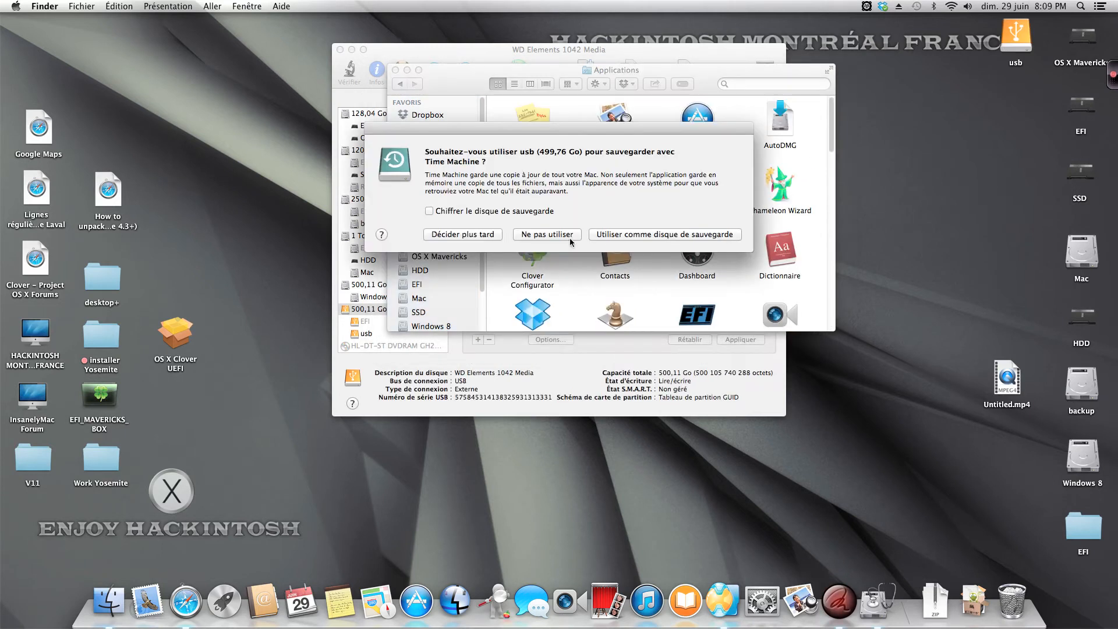
click(569, 235)
scroll(629, 248, down, 5)
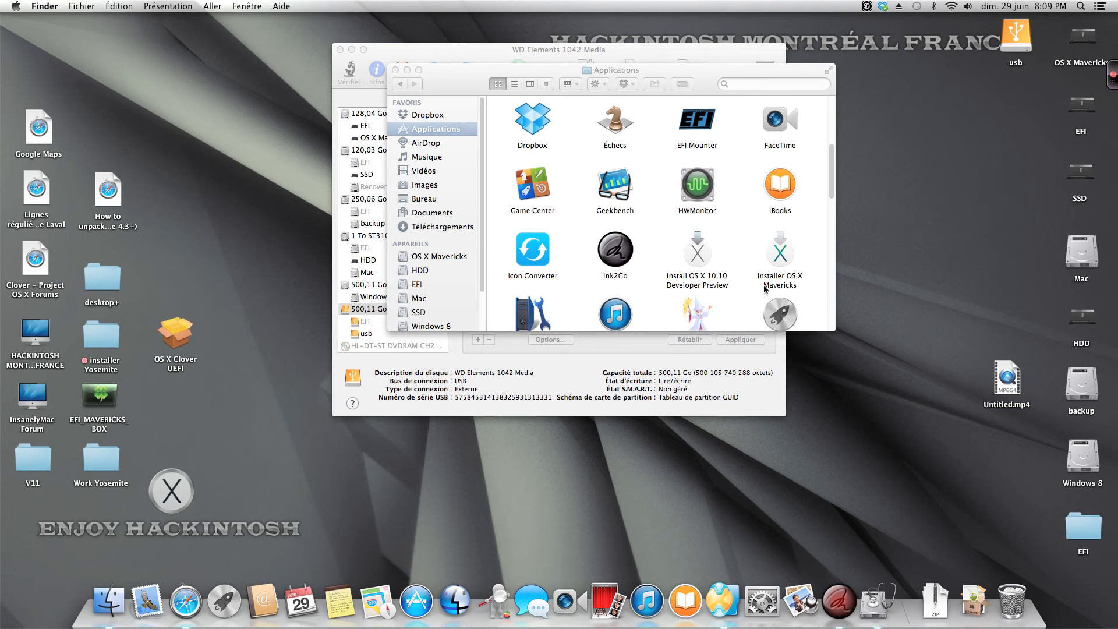
Step: Close the Applications and Disk Utility windows and place the usb drive icon above Untitled.mp4 on the desktop
click(396, 70)
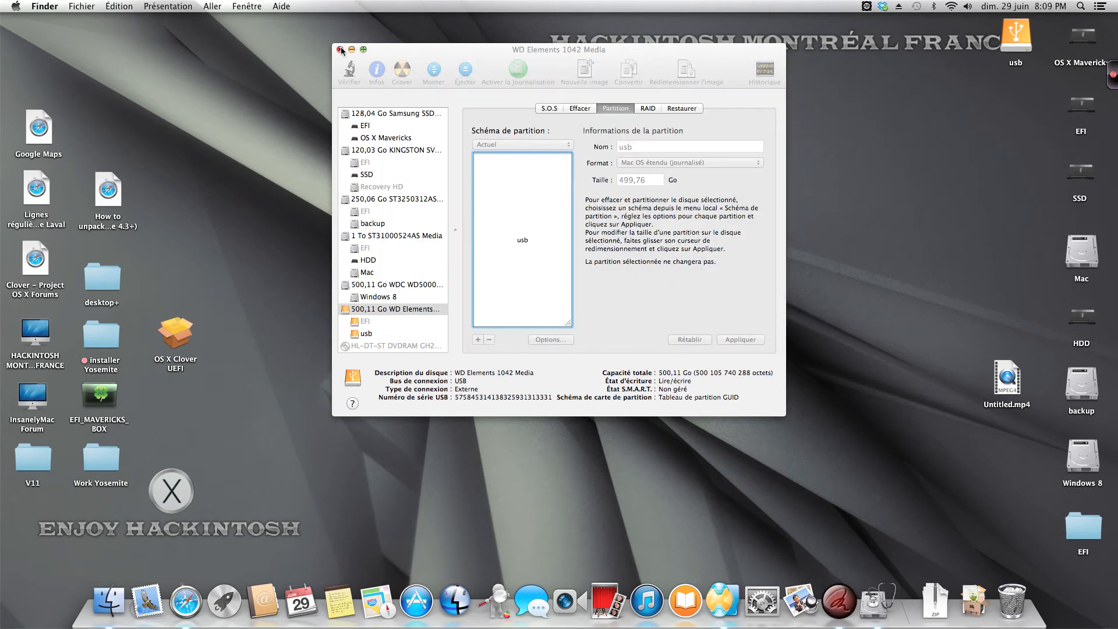
click(341, 50)
drag(1016, 36, 1005, 299)
Step: Launch the OS X Clover UEFI installer from the desktop and advance past its introduction and read-me pages
double_click(187, 340)
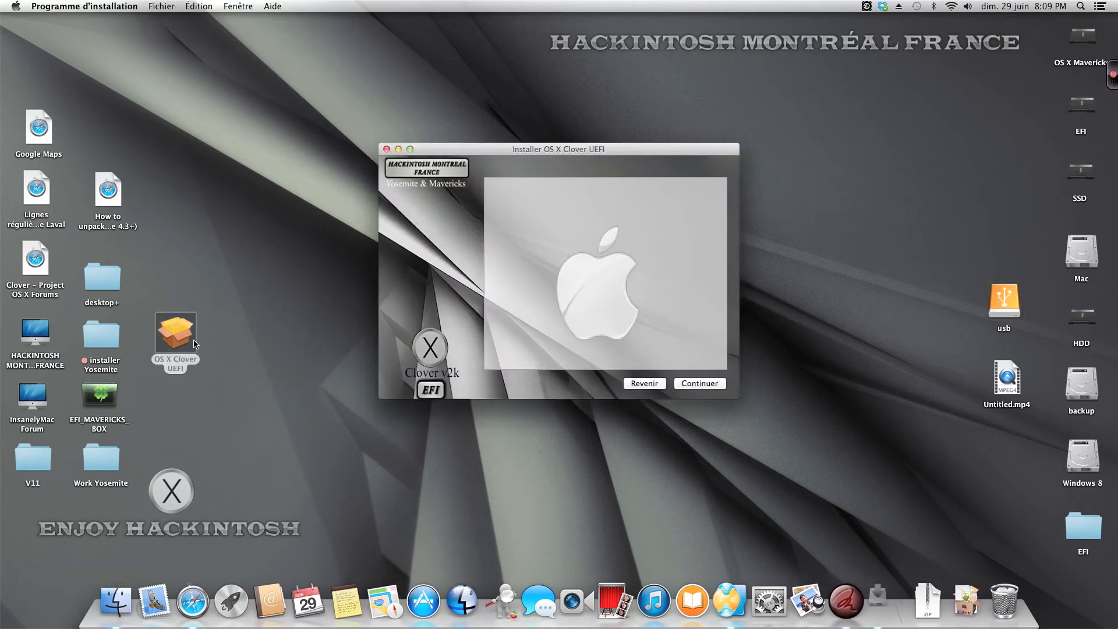
click(627, 261)
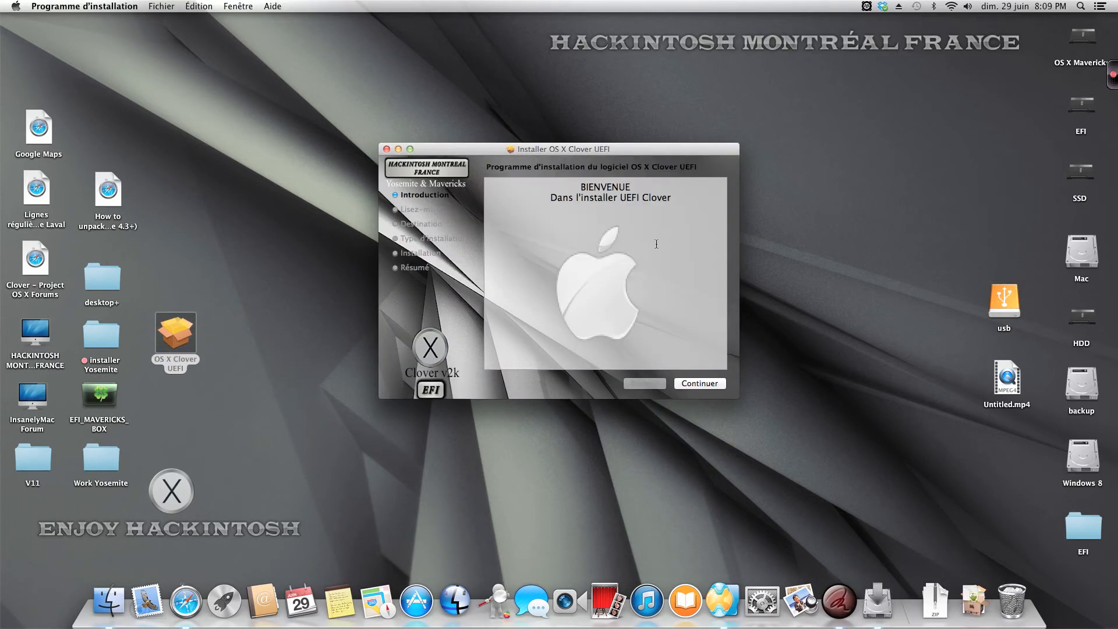
drag(661, 144, 652, 125)
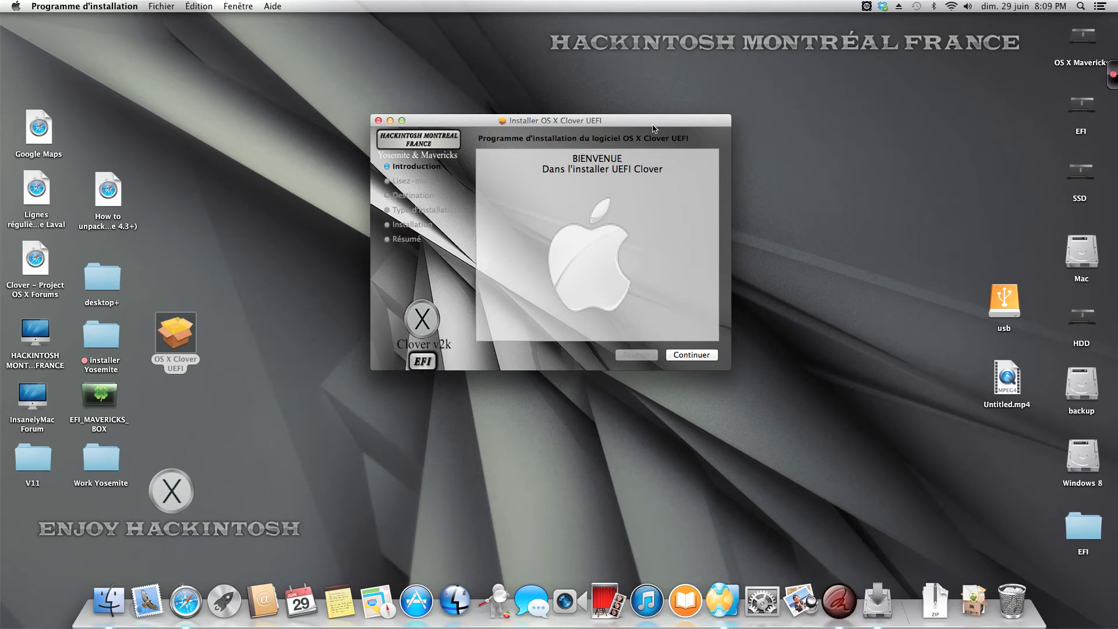
click(693, 355)
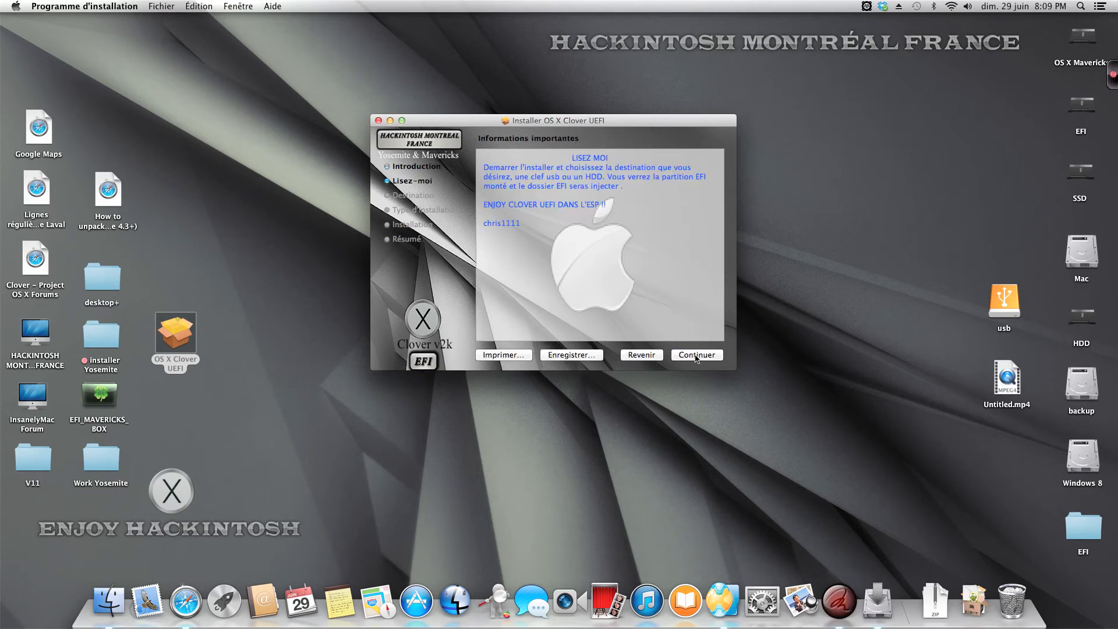
click(693, 355)
Step: Choose the usb drive as the installation destination and continue to the installation type
click(675, 330)
scroll(588, 216, down, 3)
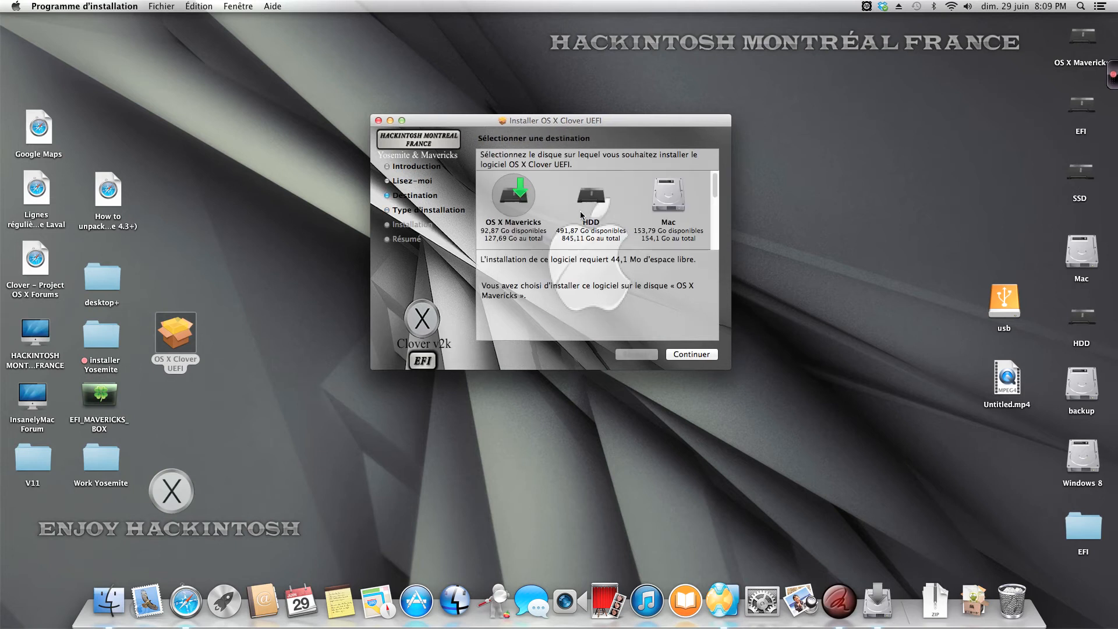
click(507, 204)
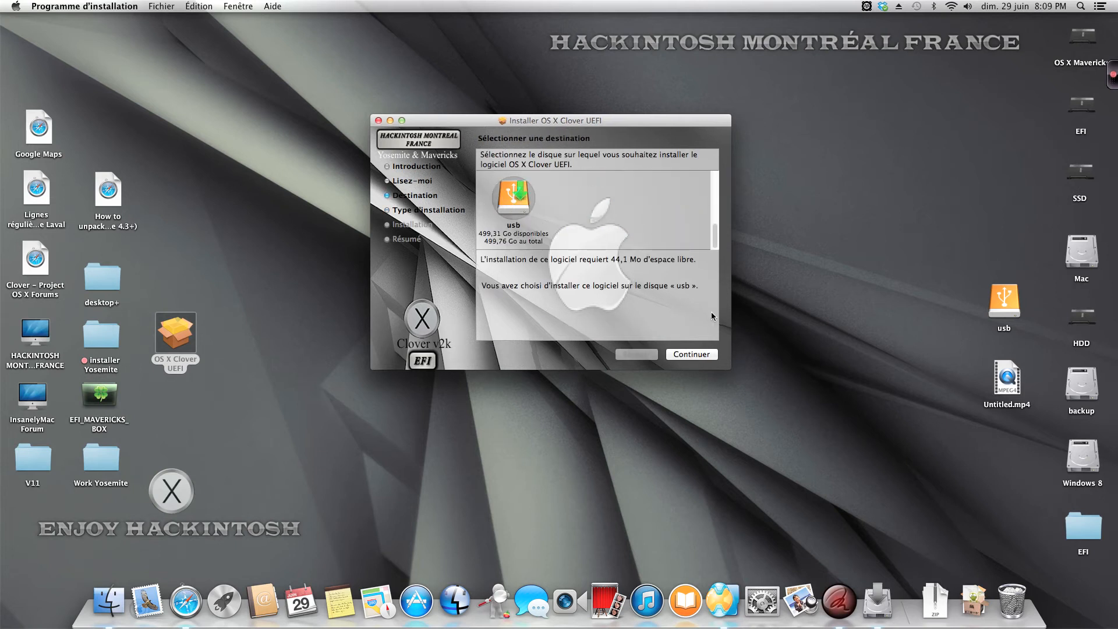
click(510, 198)
click(684, 356)
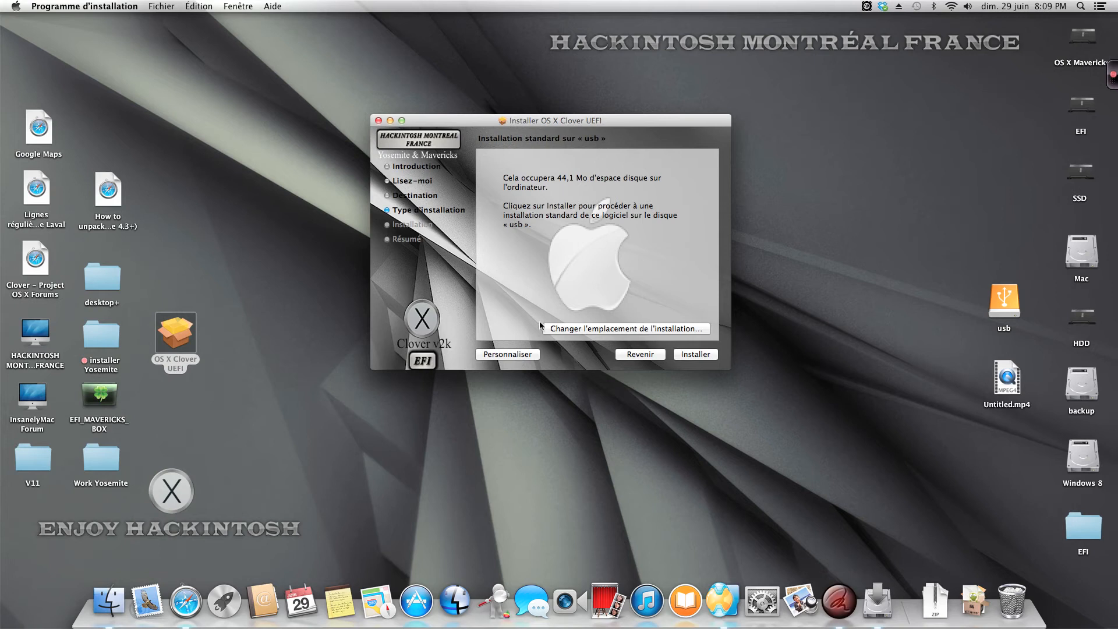
Step: Customize the installation by expanding UEFI_Clover_r2728 and selecting Yosemite under OS X Installer
click(517, 355)
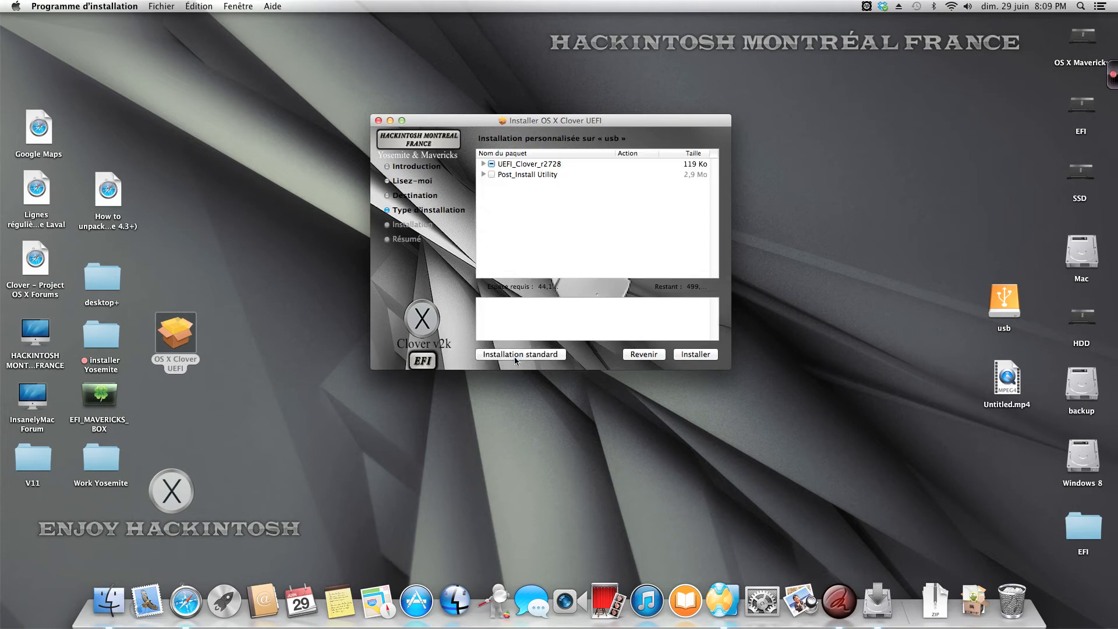
click(484, 164)
click(493, 175)
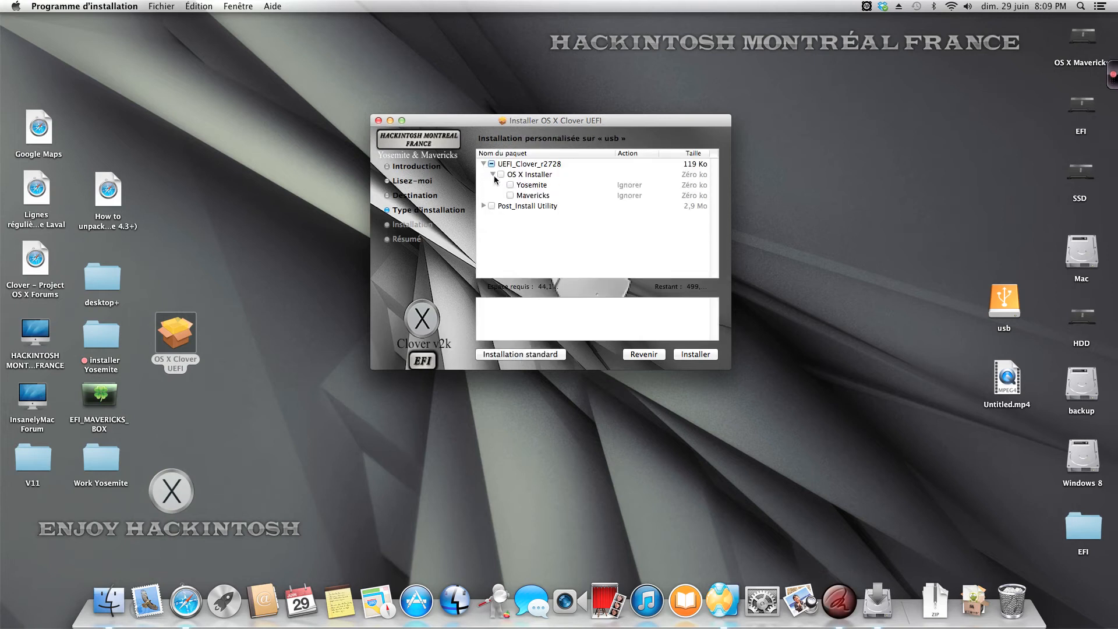
drag(635, 125, 620, 90)
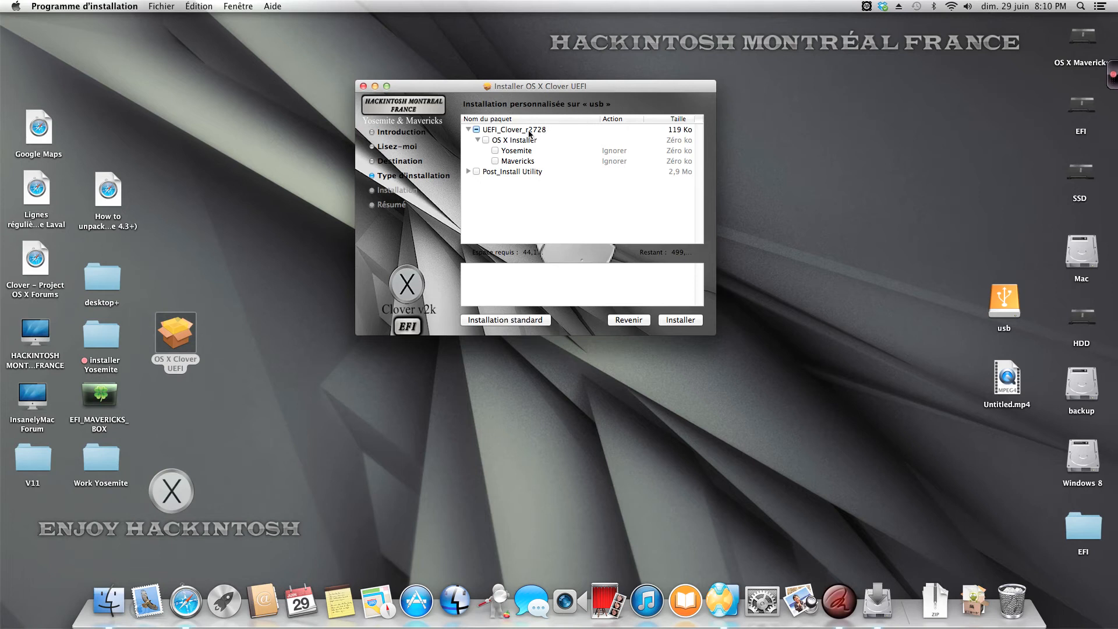
click(495, 151)
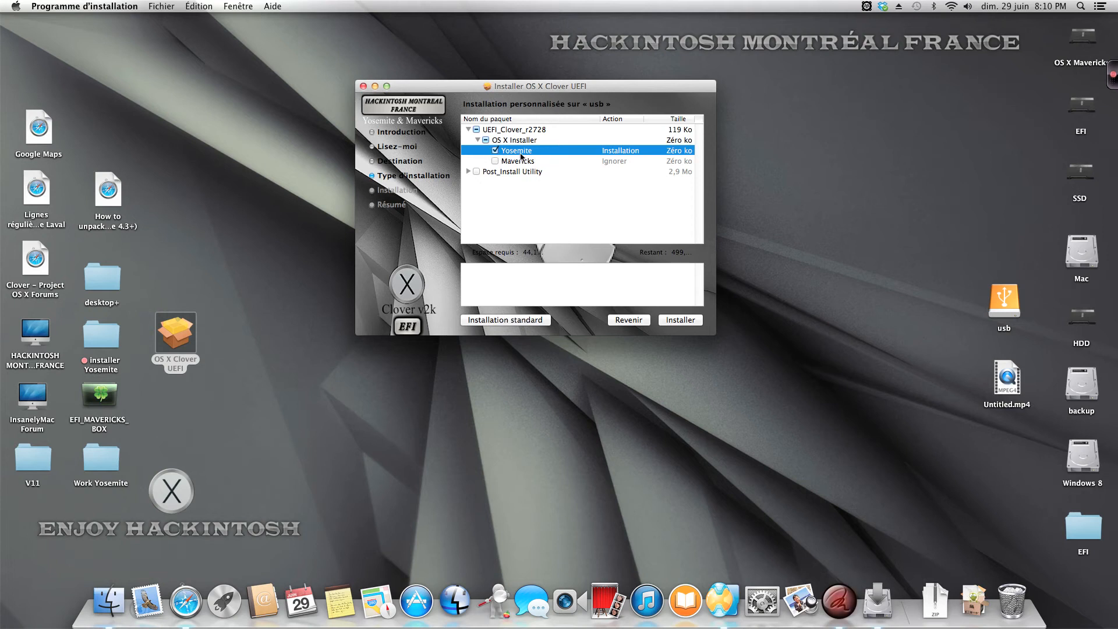
Step: Swap the OS X Installer choice to Mavericks, then return it to Yosemite
click(495, 151)
click(495, 161)
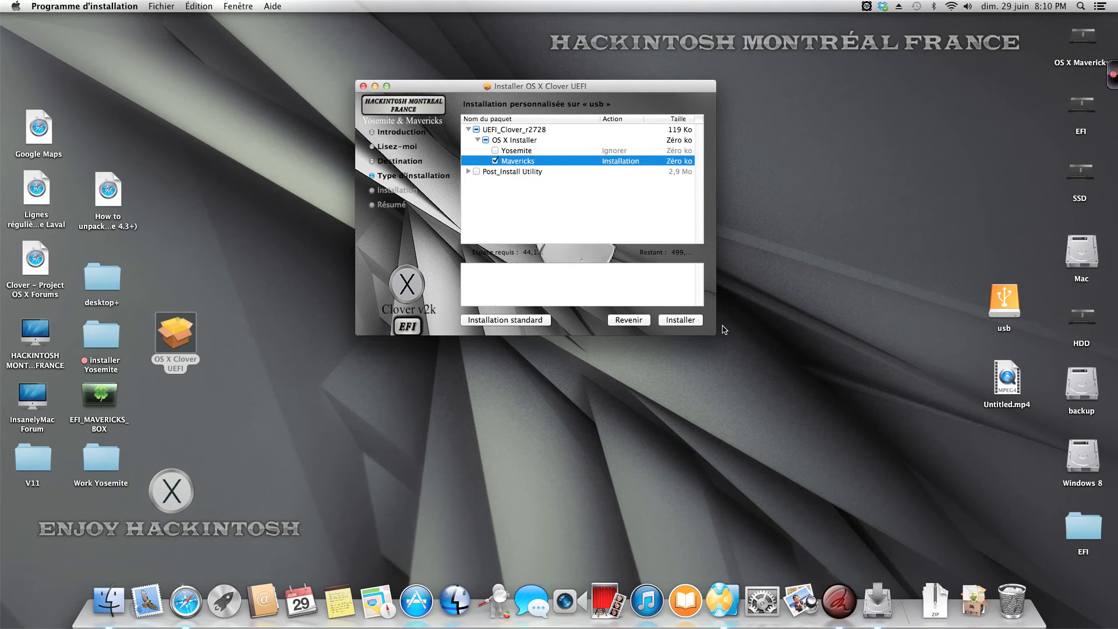
click(495, 161)
click(495, 151)
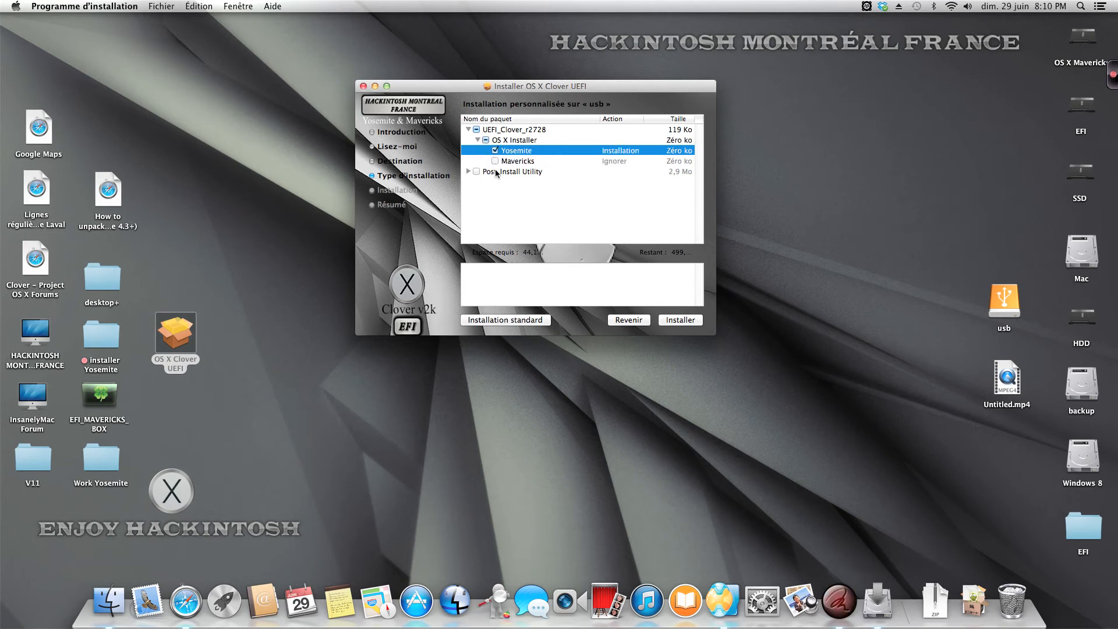
Step: Start the custom installation on usb and authorize it with the account password
click(688, 322)
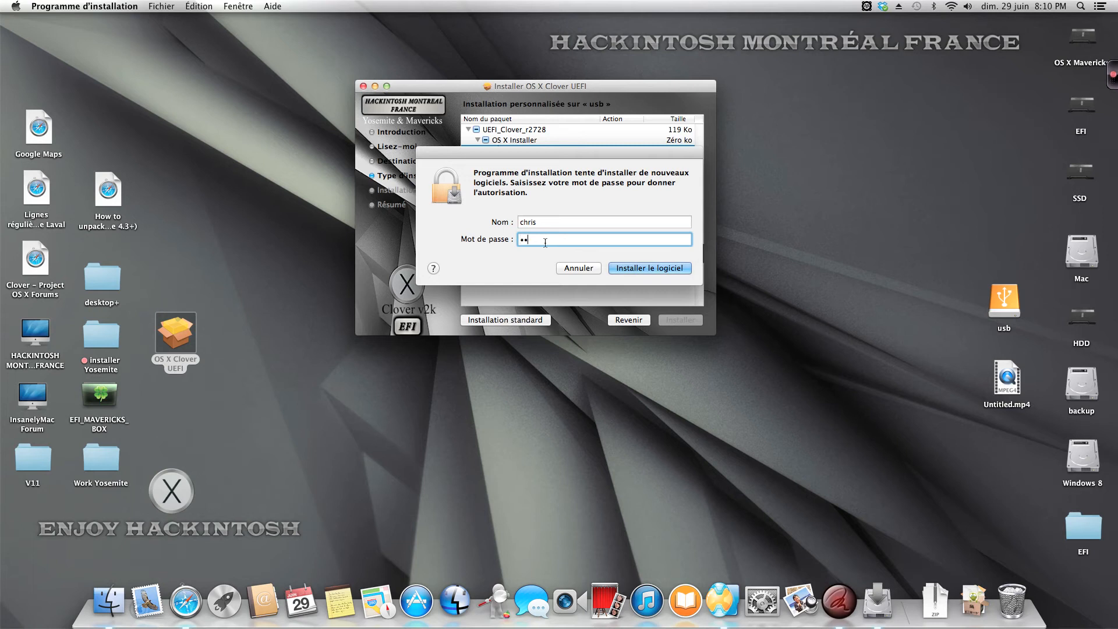
text(•••••••)
key(Return)
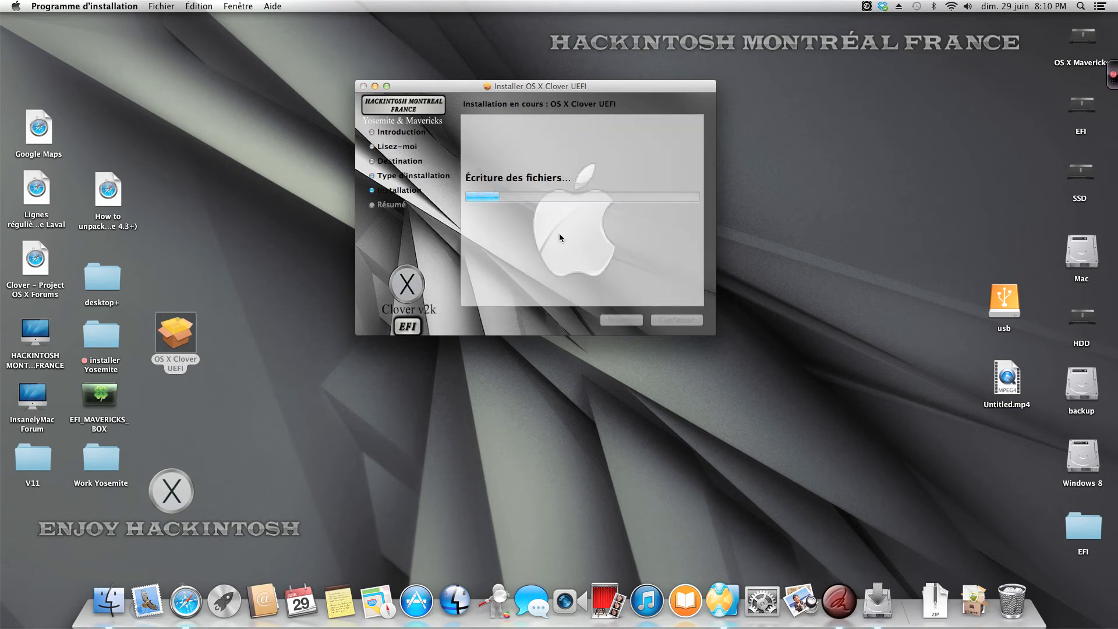
drag(664, 89, 724, 43)
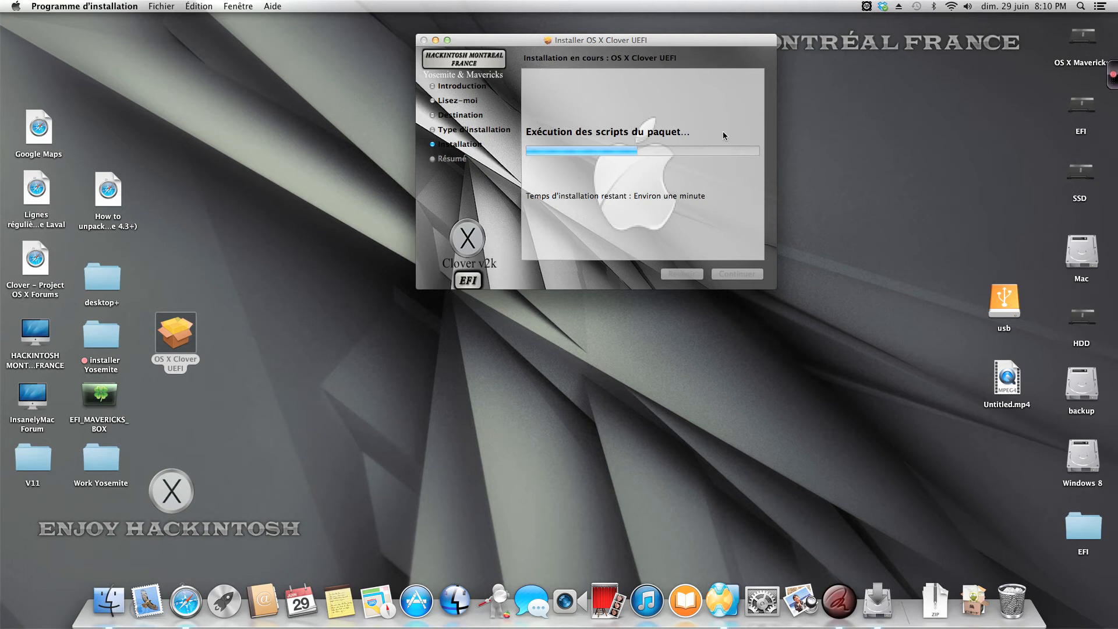
Step: Check which files have been written to the usb drive, then close its window
double_click(994, 296)
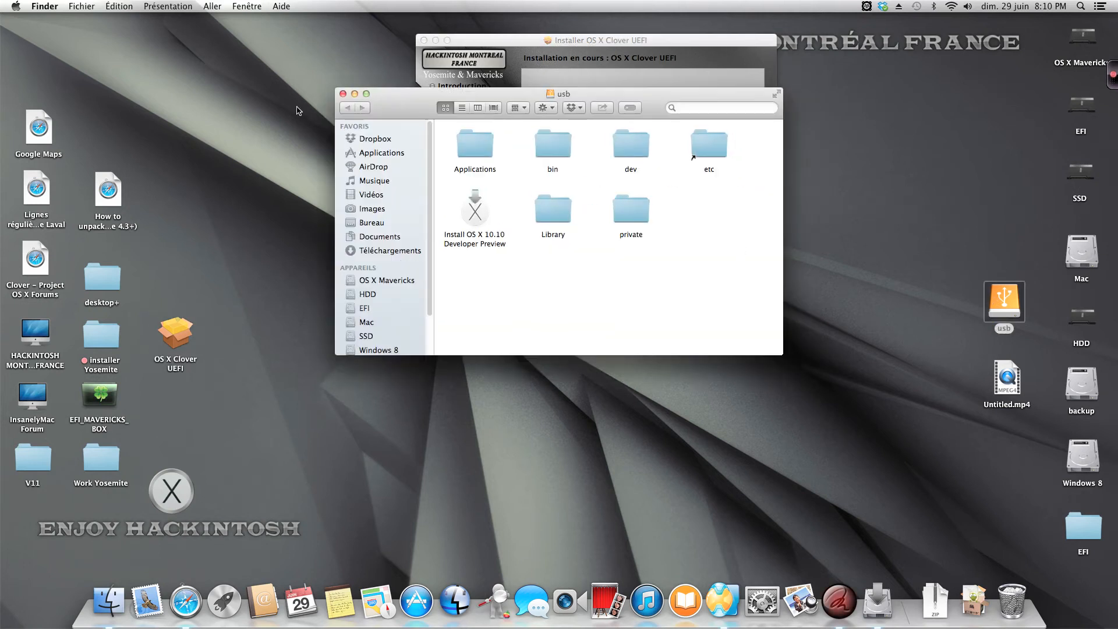
click(343, 94)
click(966, 192)
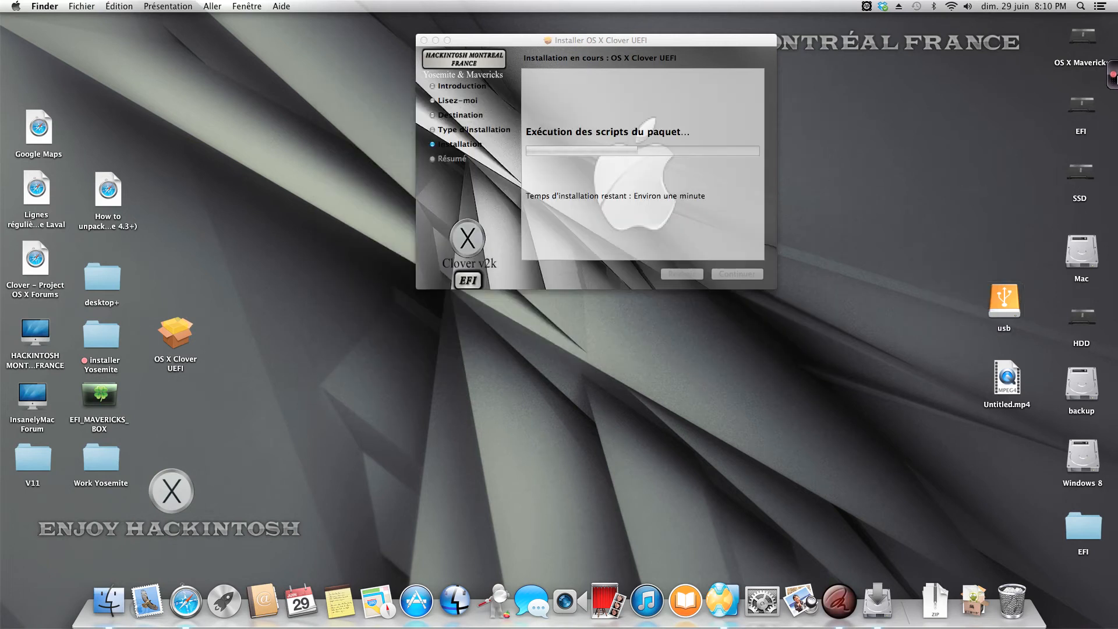
click(1113, 74)
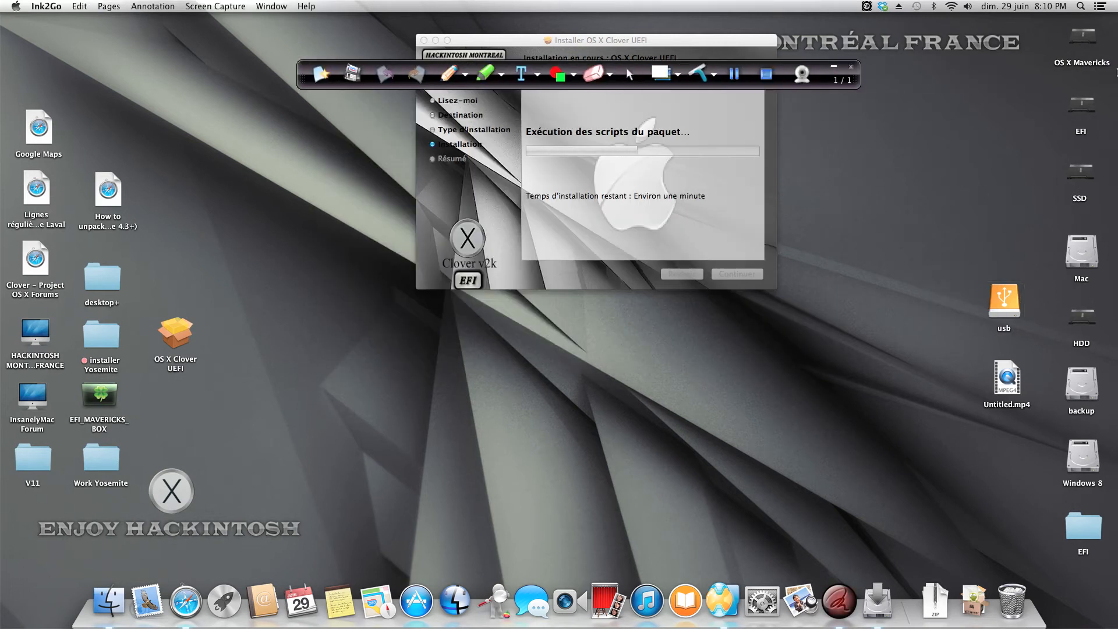
click(735, 76)
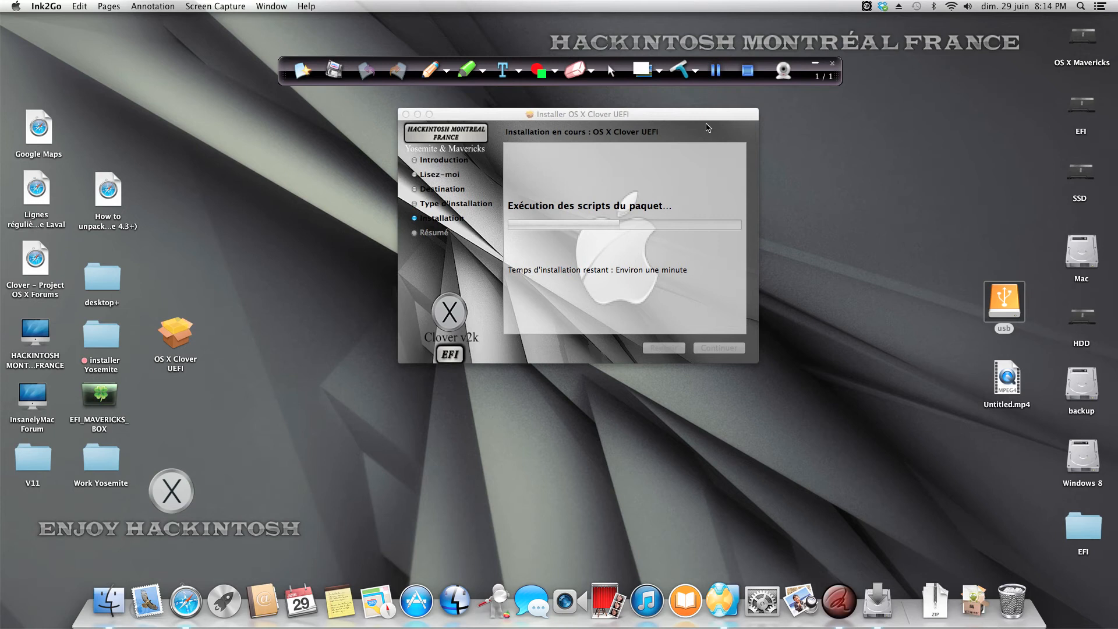
click(708, 127)
Step: Place the USB drive's EFI icon above usb on the desktop and close the finished installer
drag(687, 114, 652, 103)
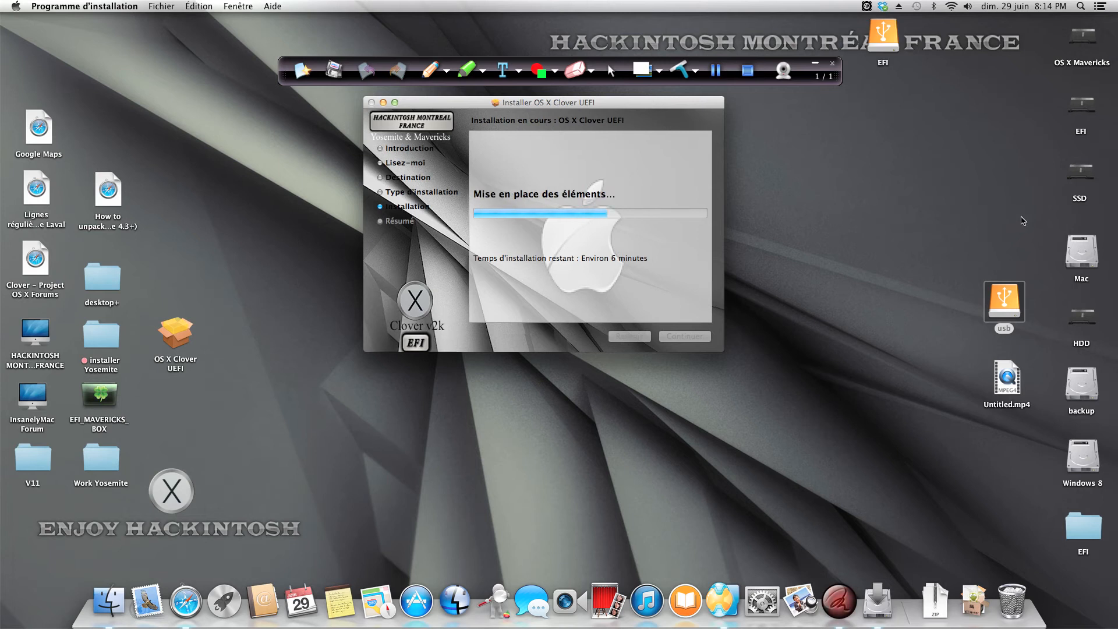
drag(883, 35, 994, 226)
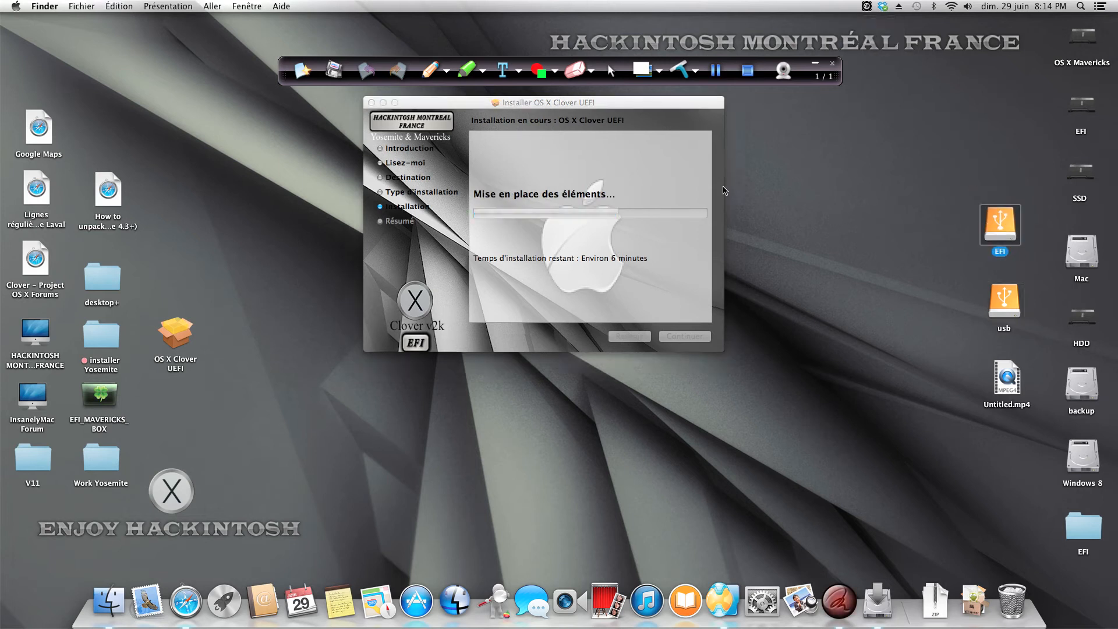
drag(663, 107, 662, 114)
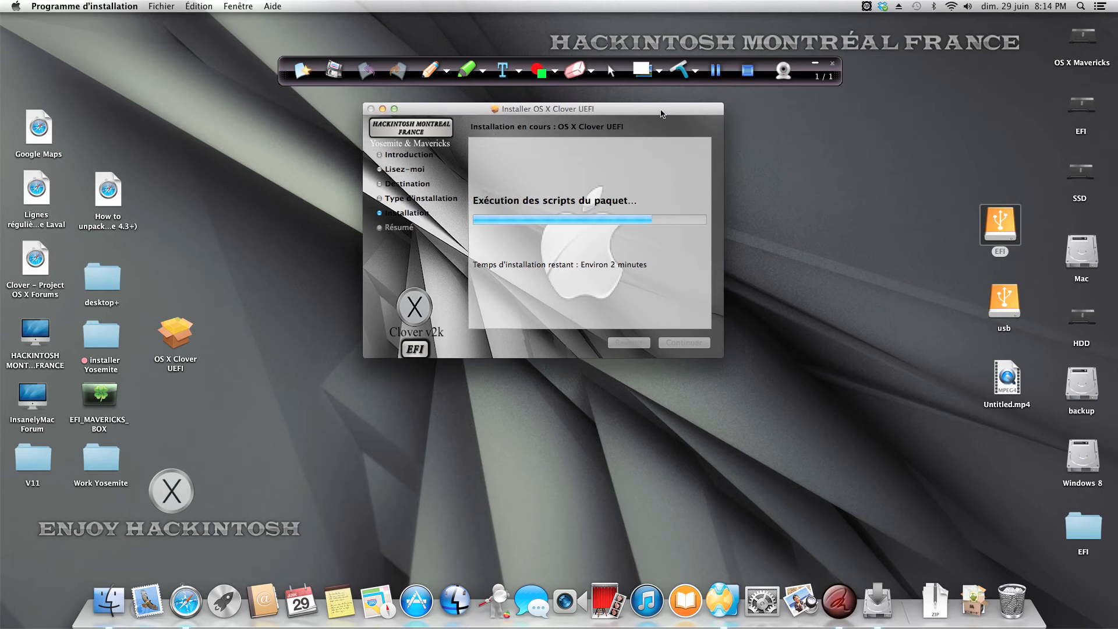
click(689, 342)
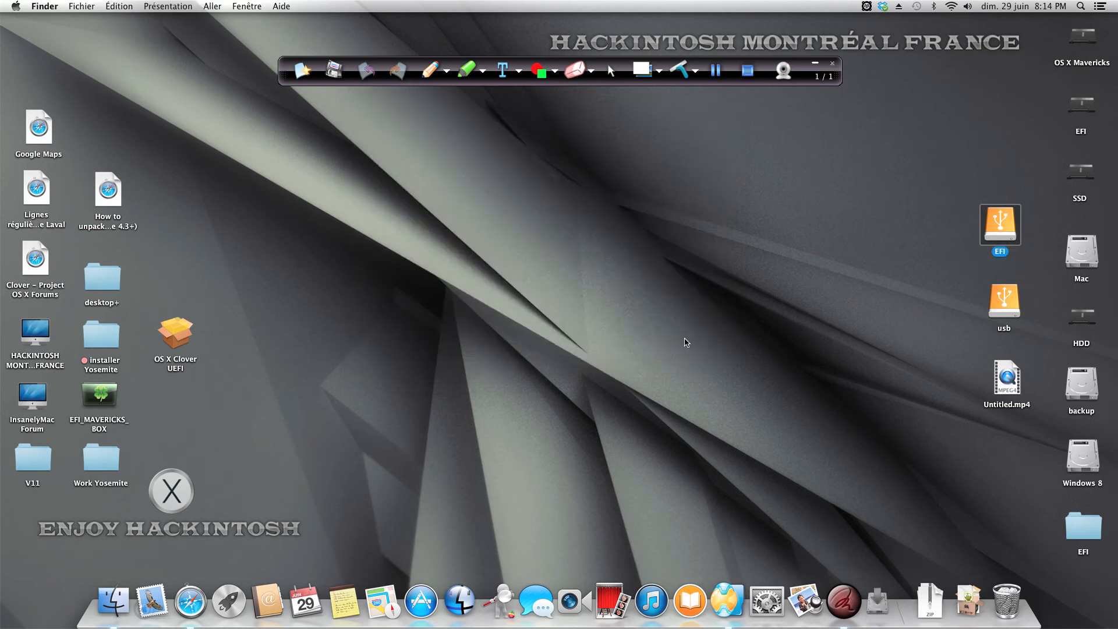
Step: Open the mounted USB EFI partition and examine its EFI folder and the CLOVER folder inside
double_click(1005, 220)
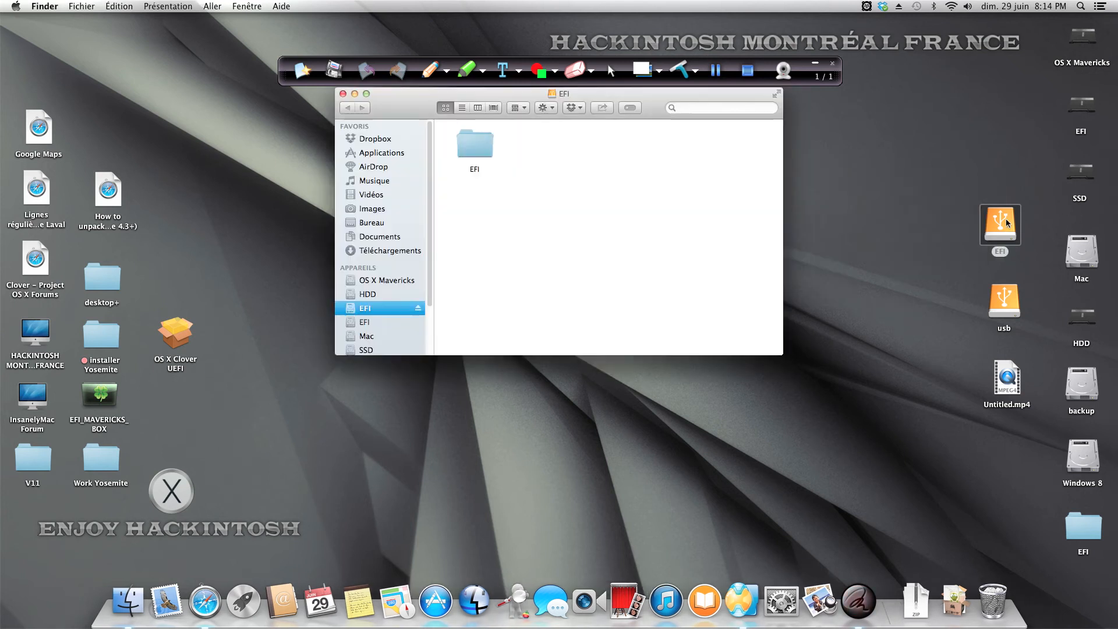
double_click(474, 142)
double_click(547, 150)
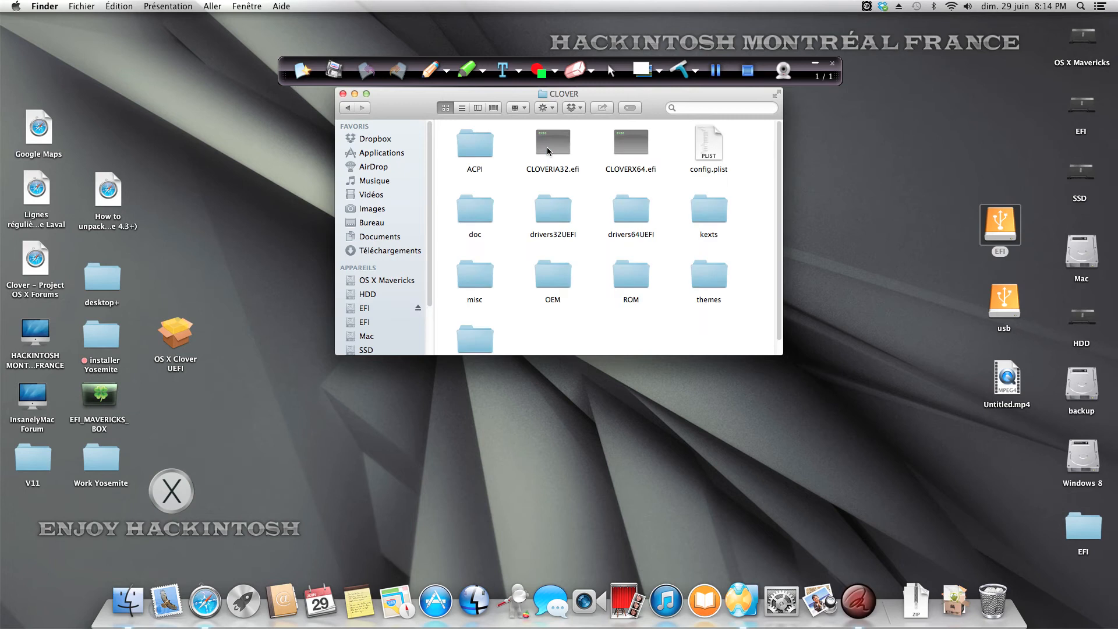
click(357, 110)
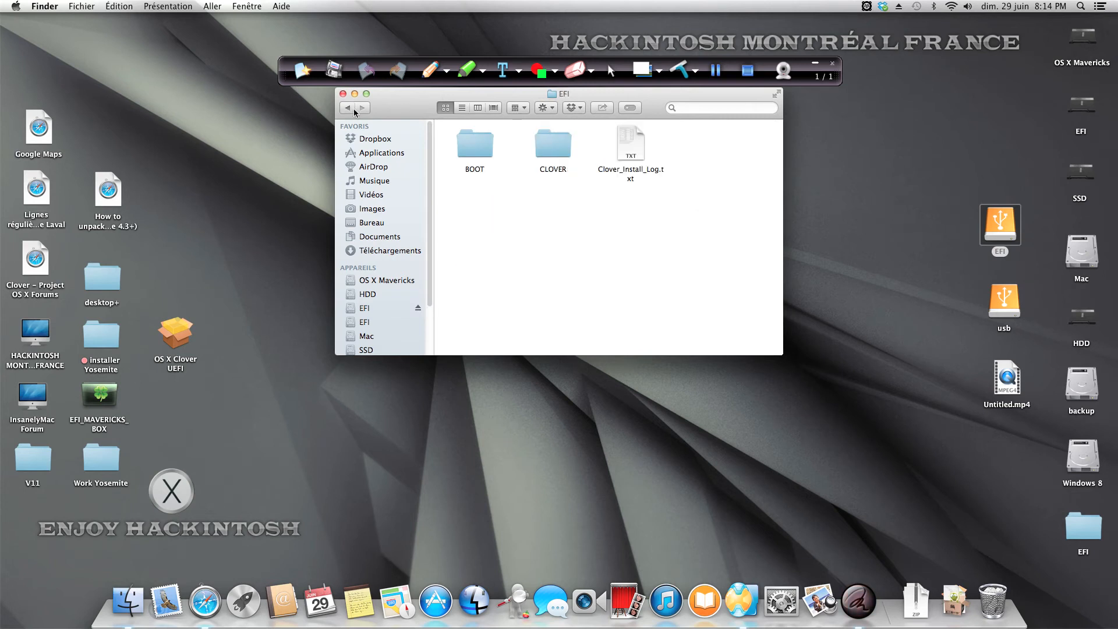
Step: Read the end of Clover_Install_Log.txt, then close the log and the EFI folder window
double_click(632, 145)
scroll(290, 206, down, 5)
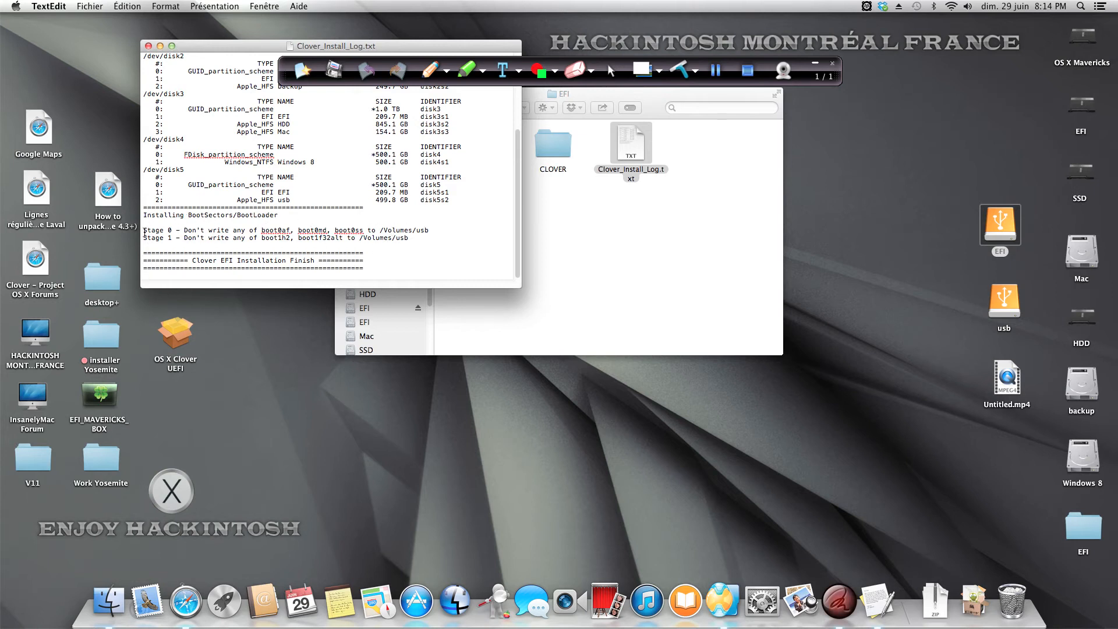
click(147, 49)
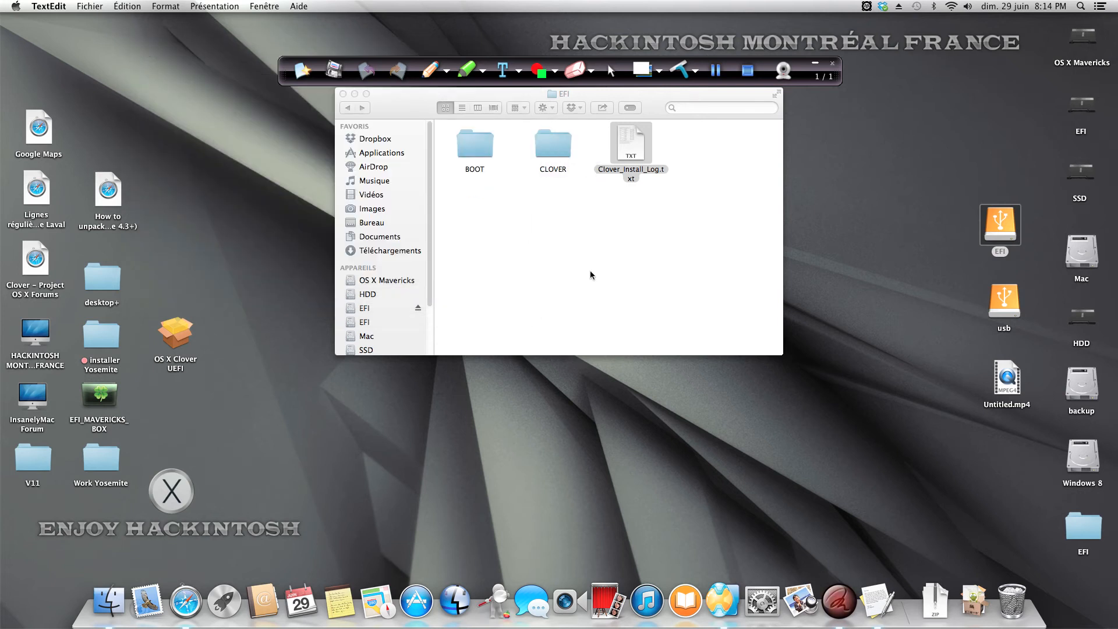
drag(388, 103, 399, 132)
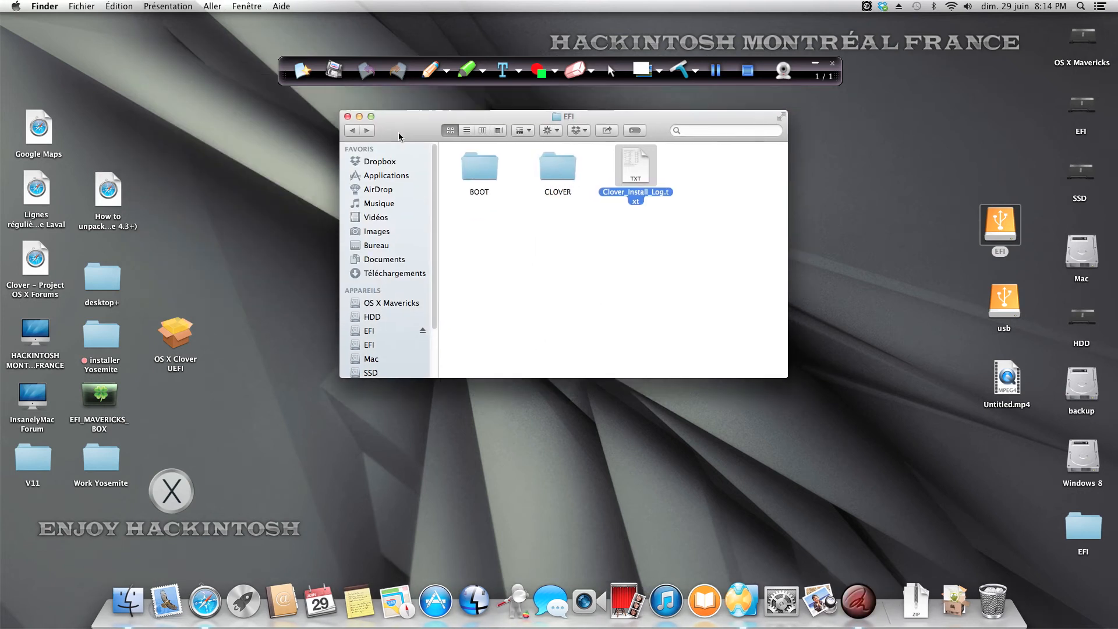
click(353, 122)
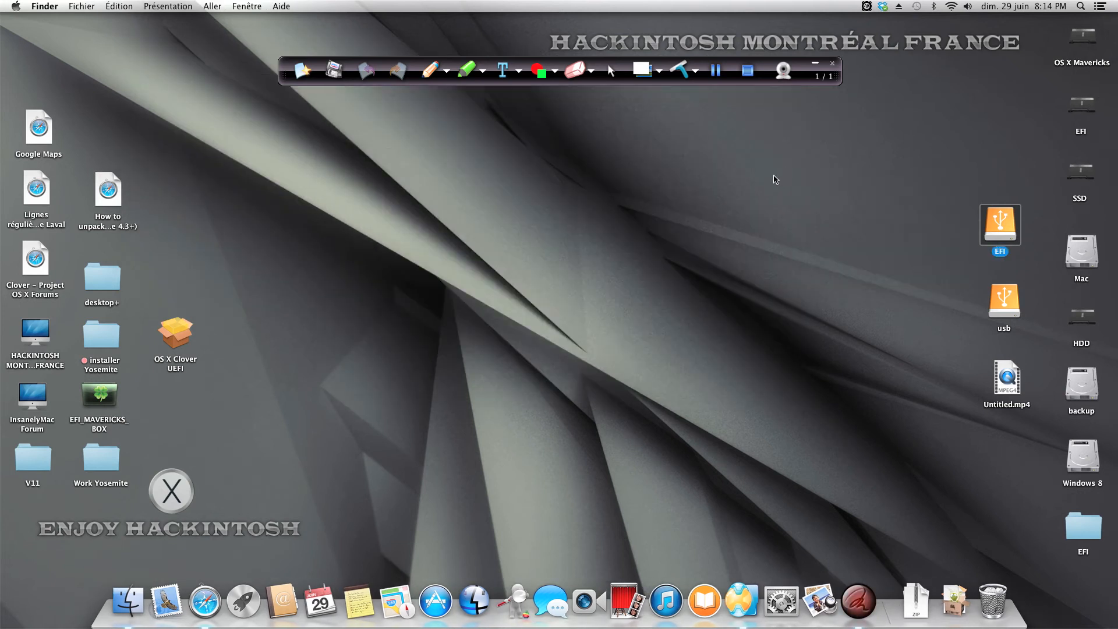
click(947, 220)
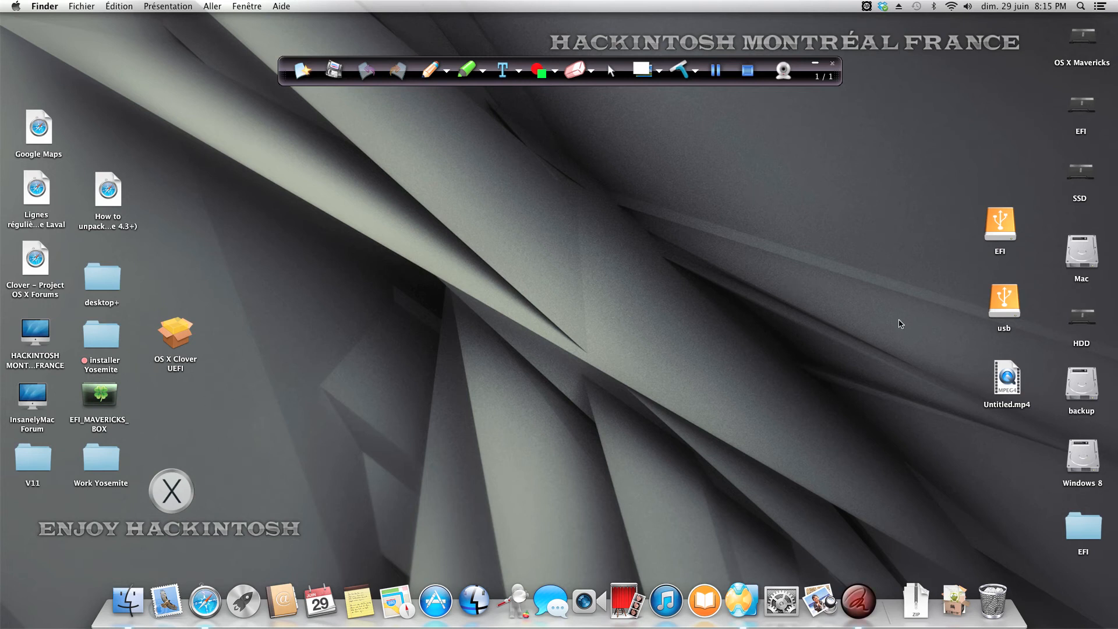
double_click(177, 330)
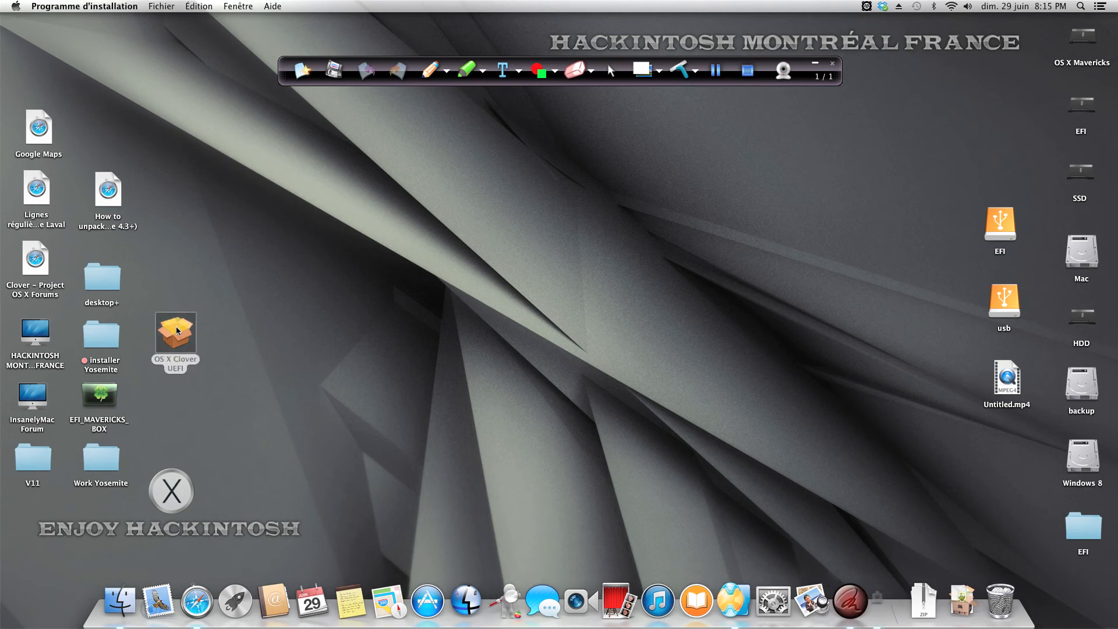
click(624, 261)
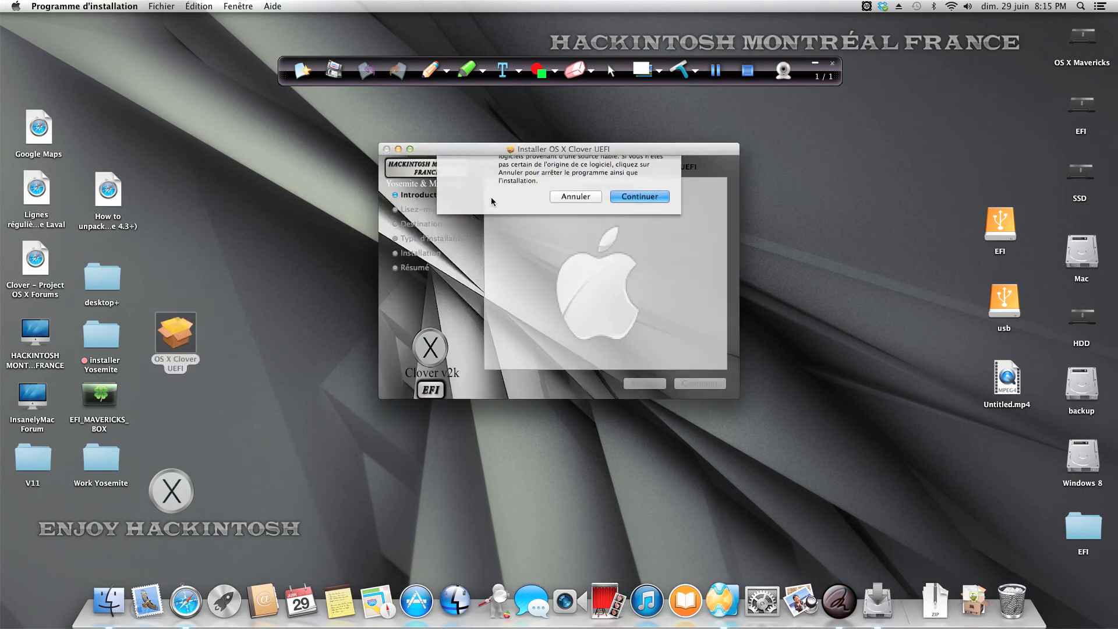
click(386, 150)
Step: Copy the OS X Clover UEFI package from the desktop onto the usb drive, check that it is there, and close the drive's window
right_click(179, 328)
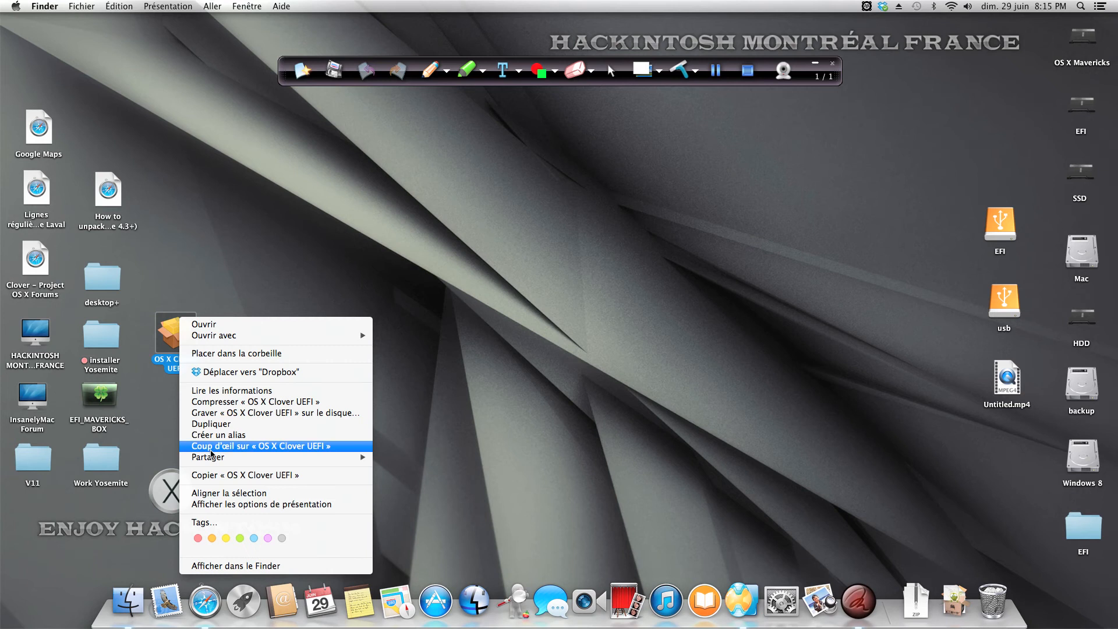
click(244, 474)
double_click(1011, 306)
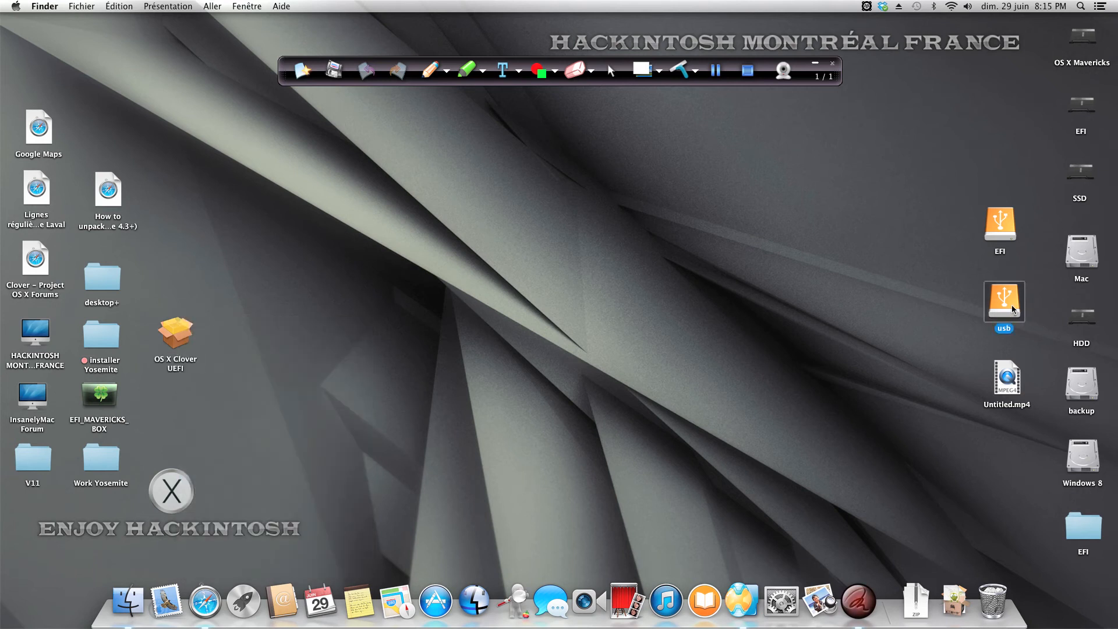
right_click(692, 322)
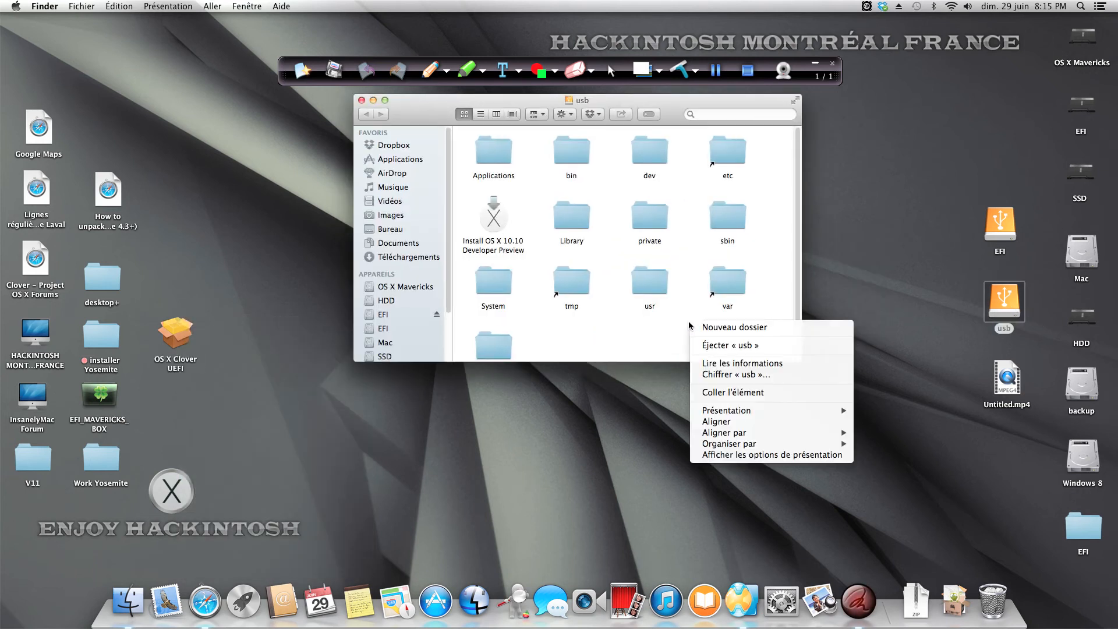
click(710, 392)
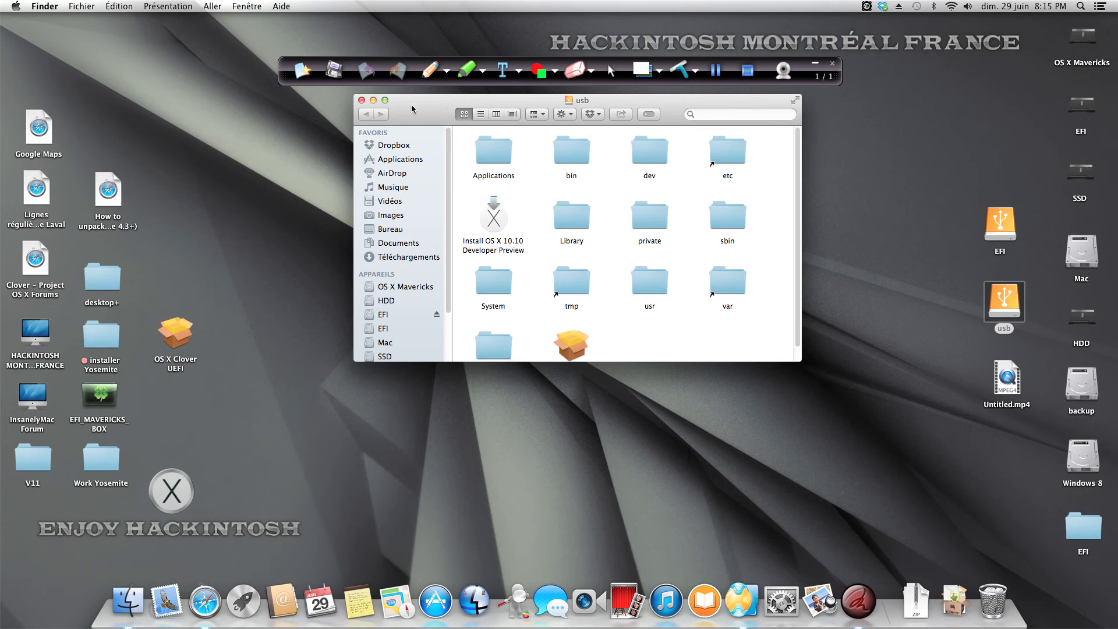
drag(411, 104, 438, 132)
click(388, 128)
click(522, 285)
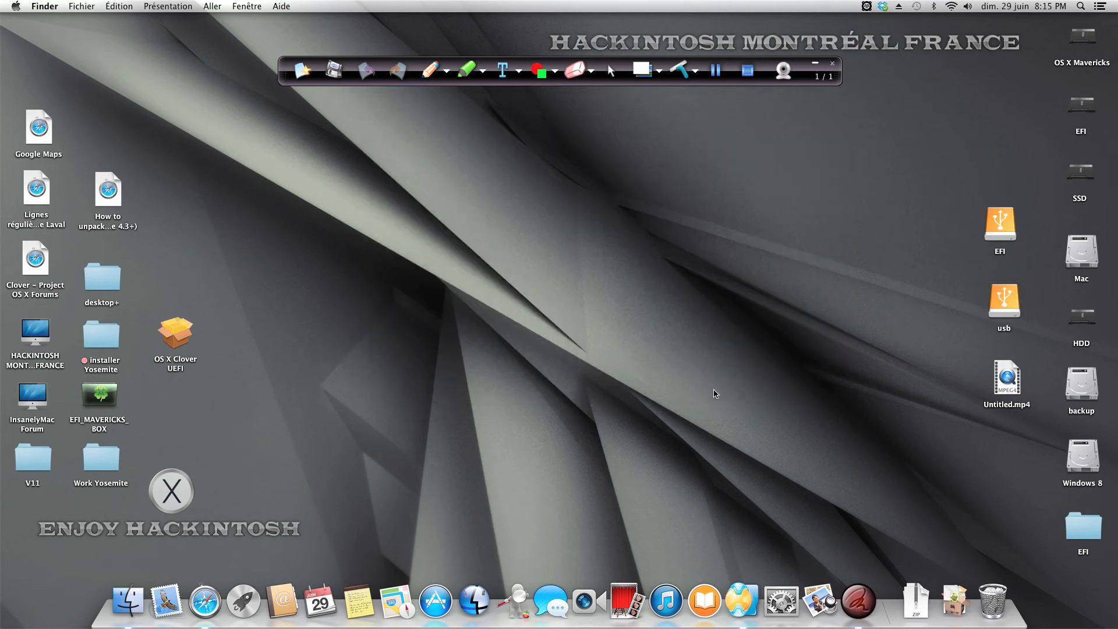
double_click(1011, 303)
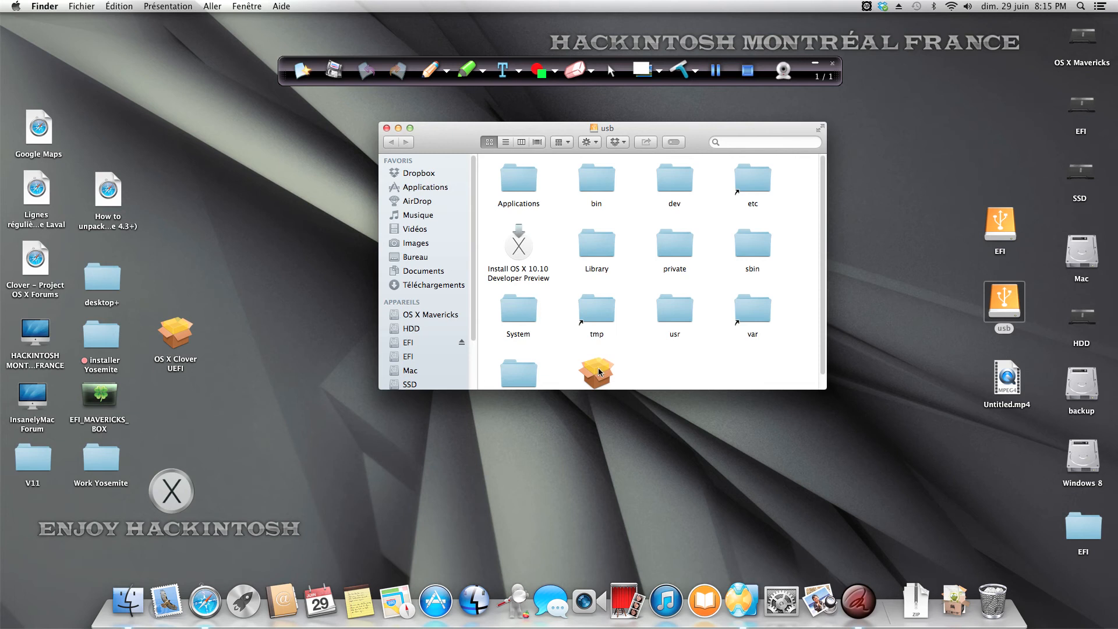
click(386, 128)
Step: Unlock the Sécurité et confidentialité preferences with the account password, check which downloaded applications are allowed, and close the preferences
click(781, 601)
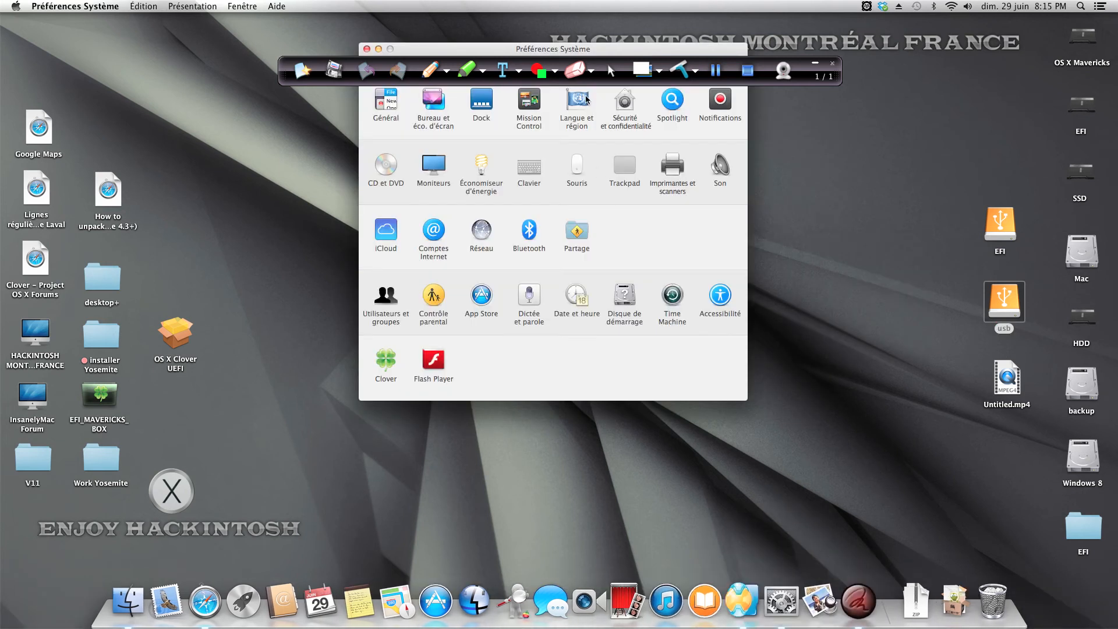
drag(607, 49, 611, 148)
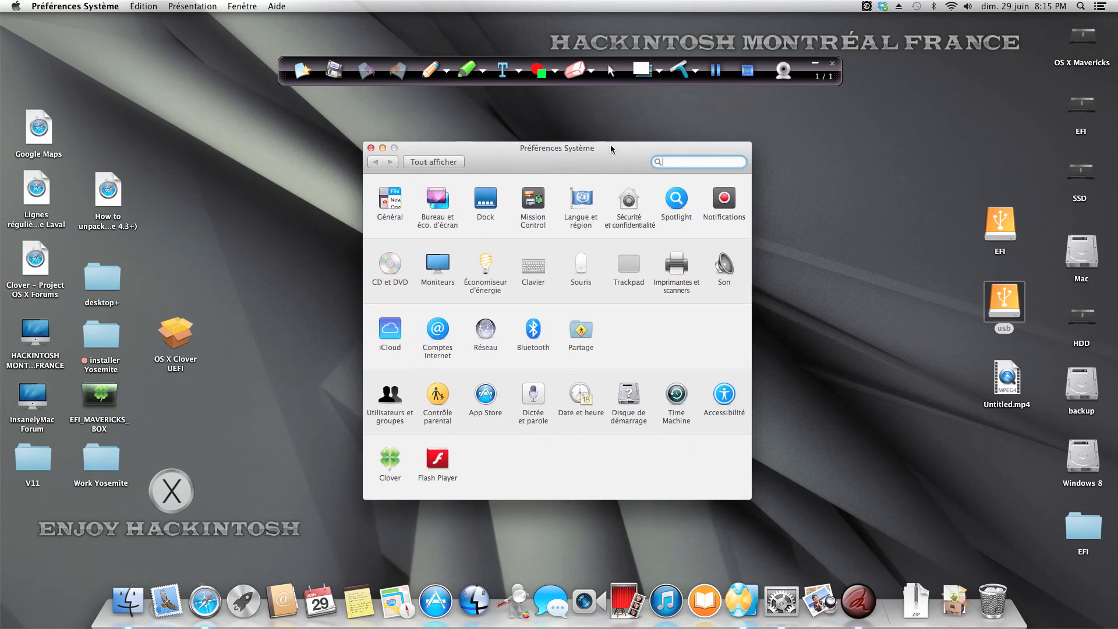
click(629, 201)
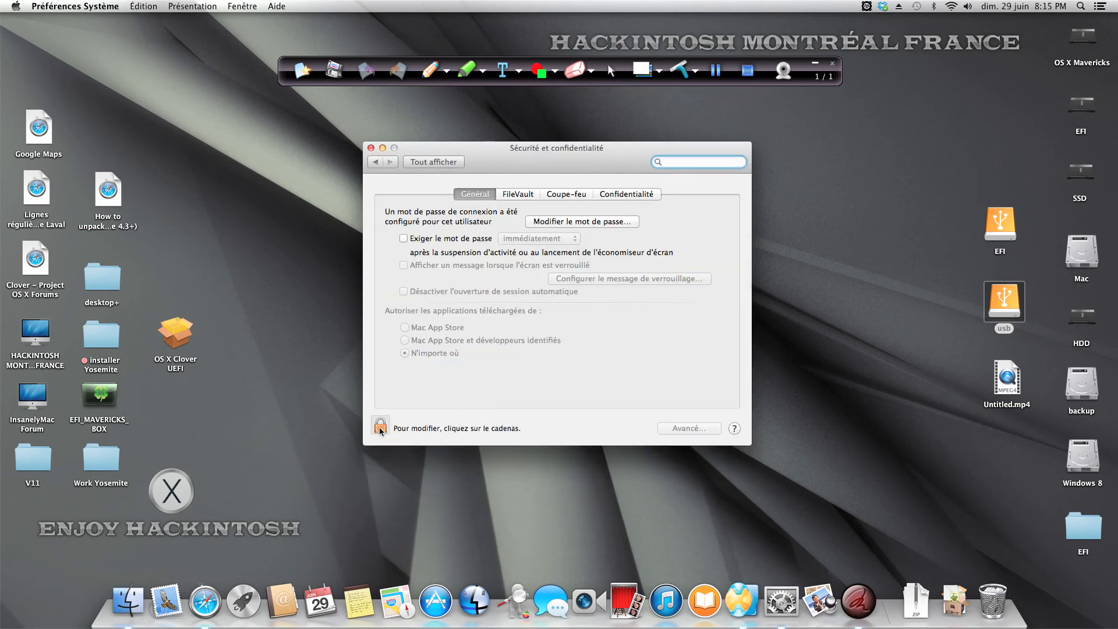
click(379, 428)
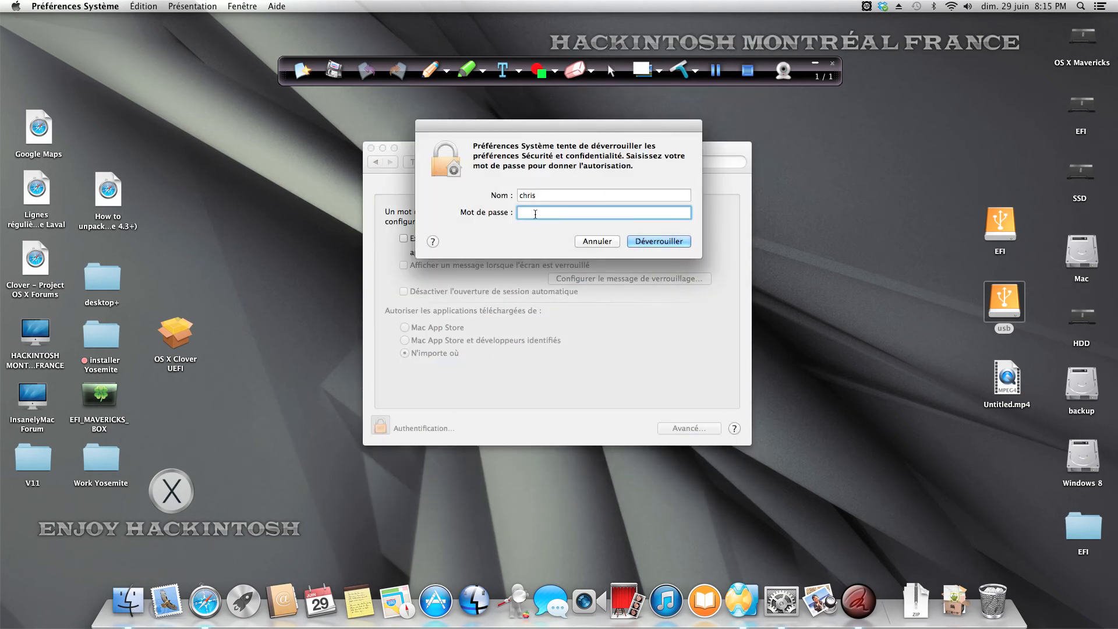
text(••••••)
key(Return)
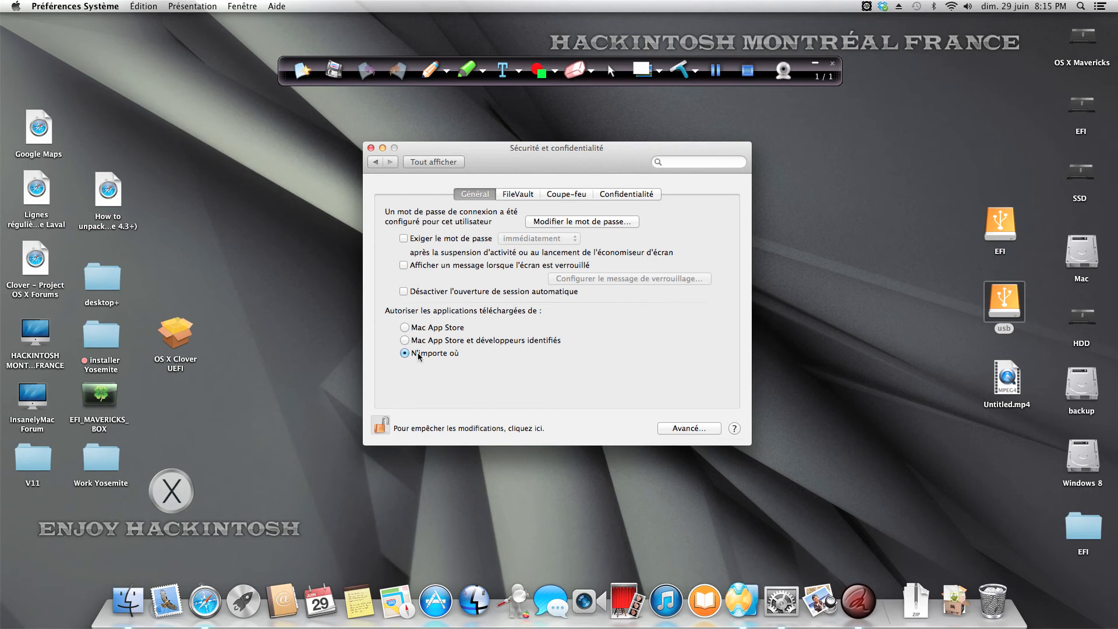
click(371, 148)
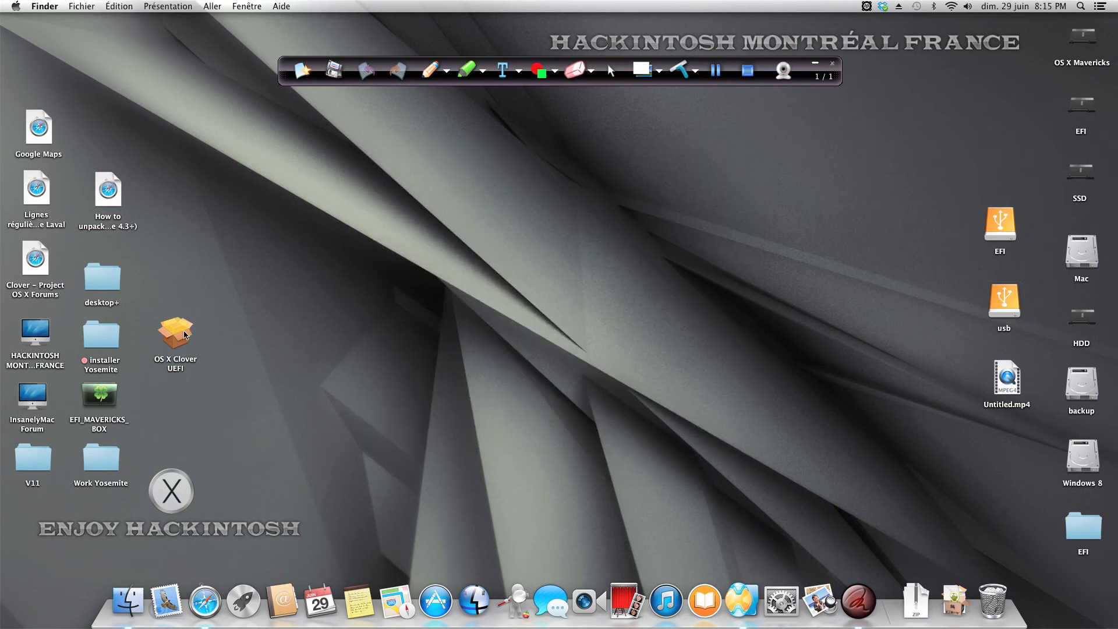
Step: Start the OS X Clover UEFI installer again and choose OS X Mavericks as the destination disk
double_click(185, 335)
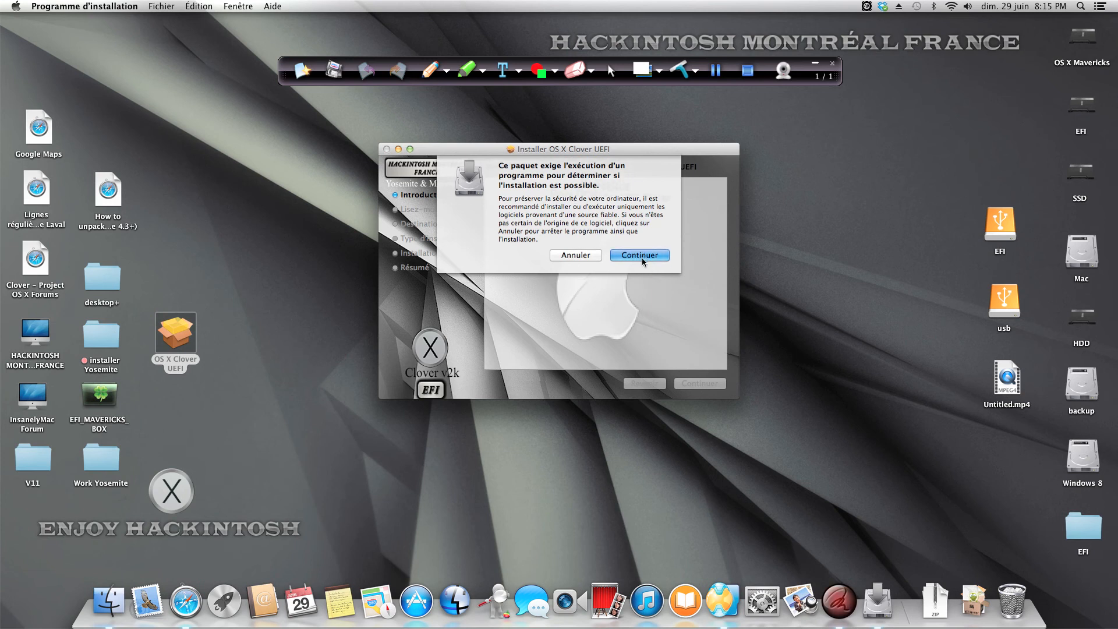
click(645, 255)
click(701, 384)
click(702, 382)
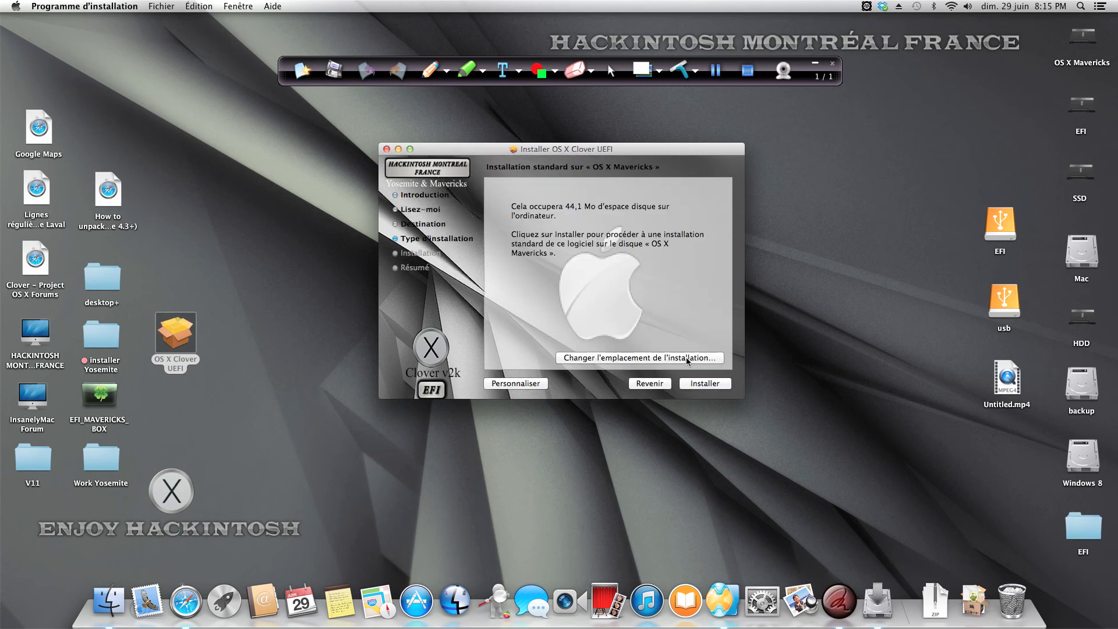
click(690, 362)
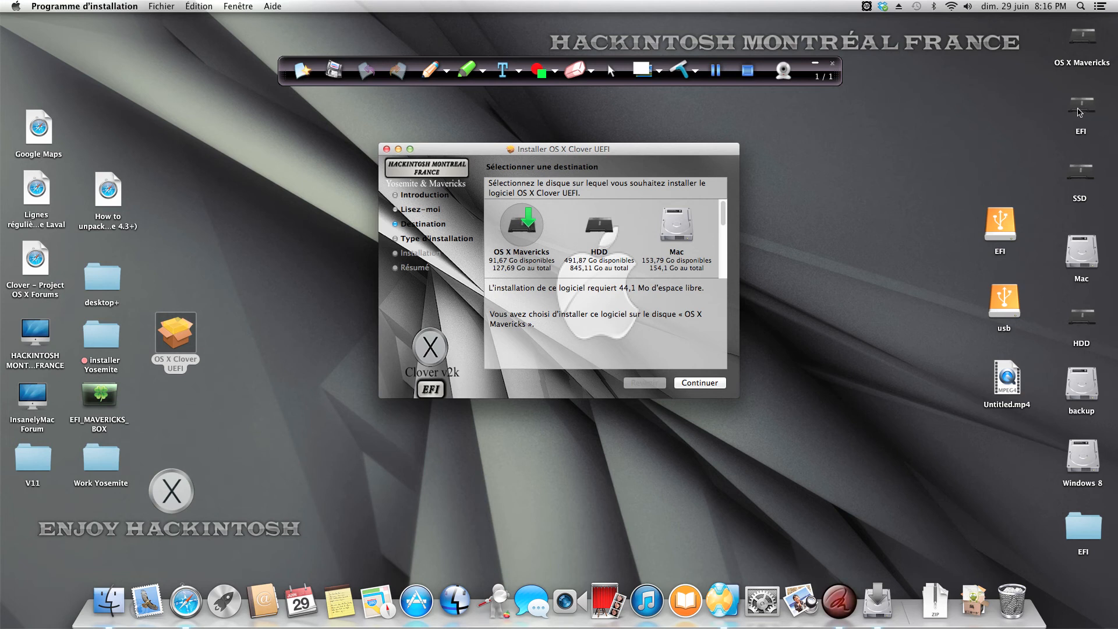
click(612, 227)
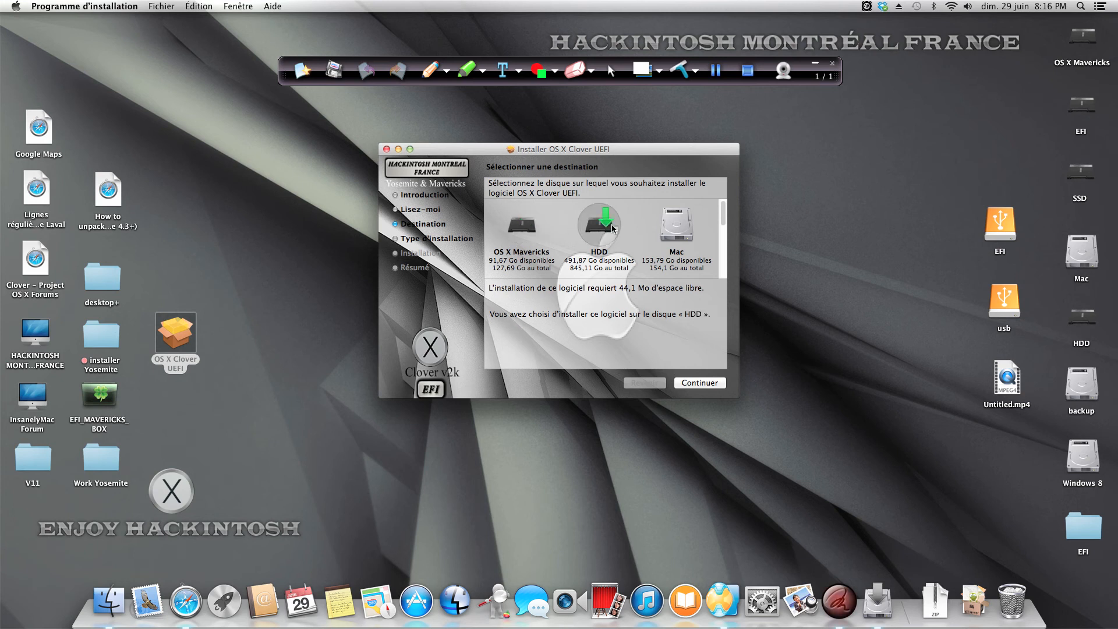
click(516, 232)
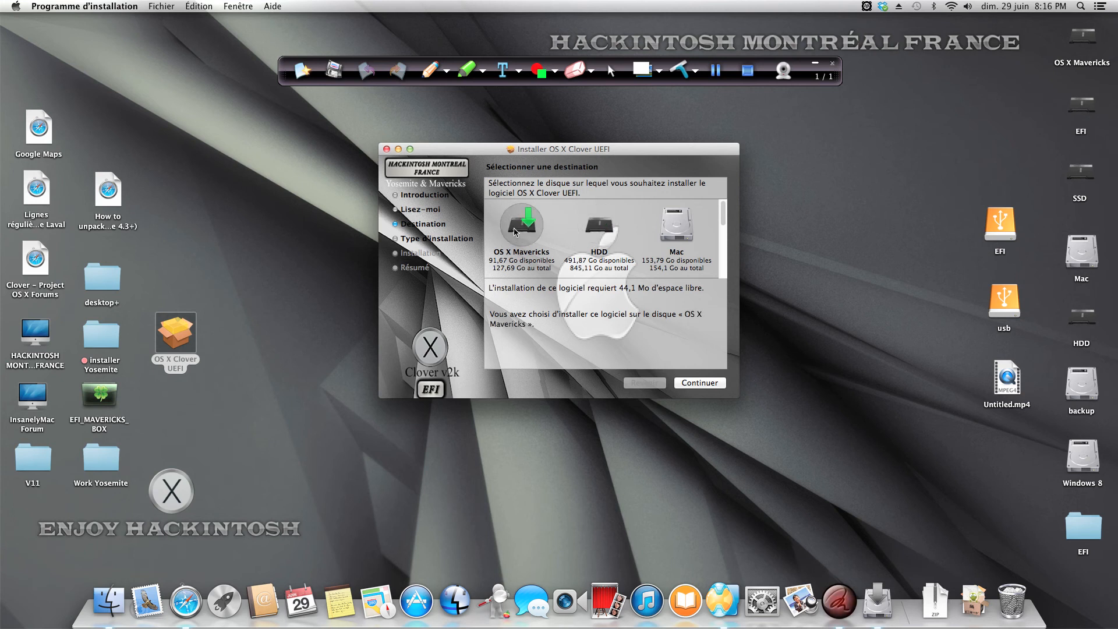
click(699, 382)
Step: Customize the installation to include Paneau de Control Clover and RC script sur le Volume from Post_Install Utility
click(518, 382)
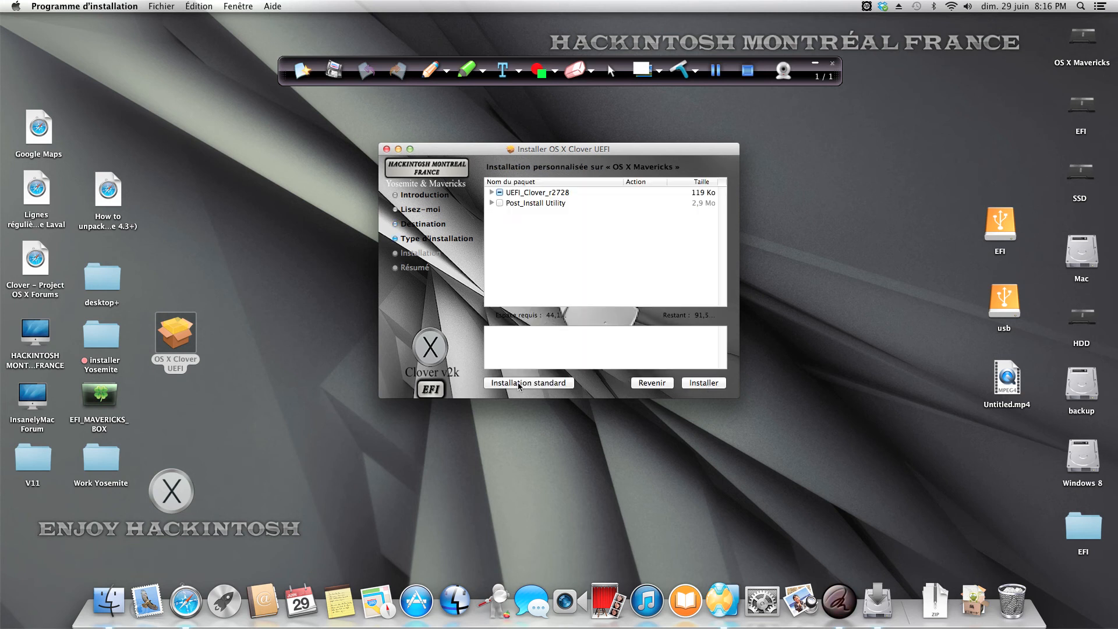
click(491, 192)
click(500, 203)
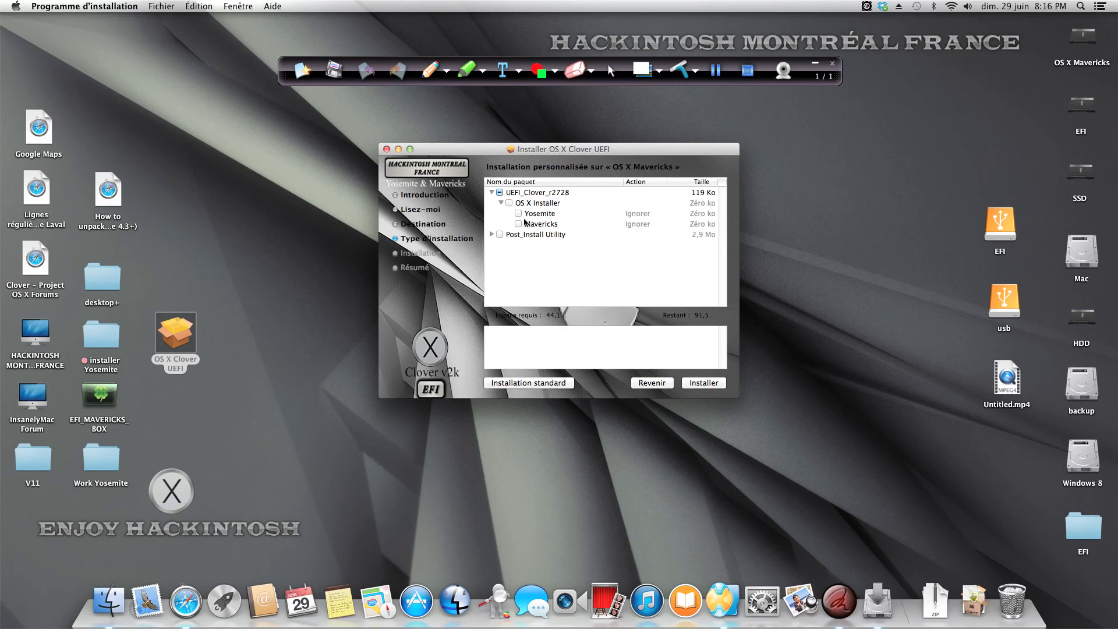
click(492, 235)
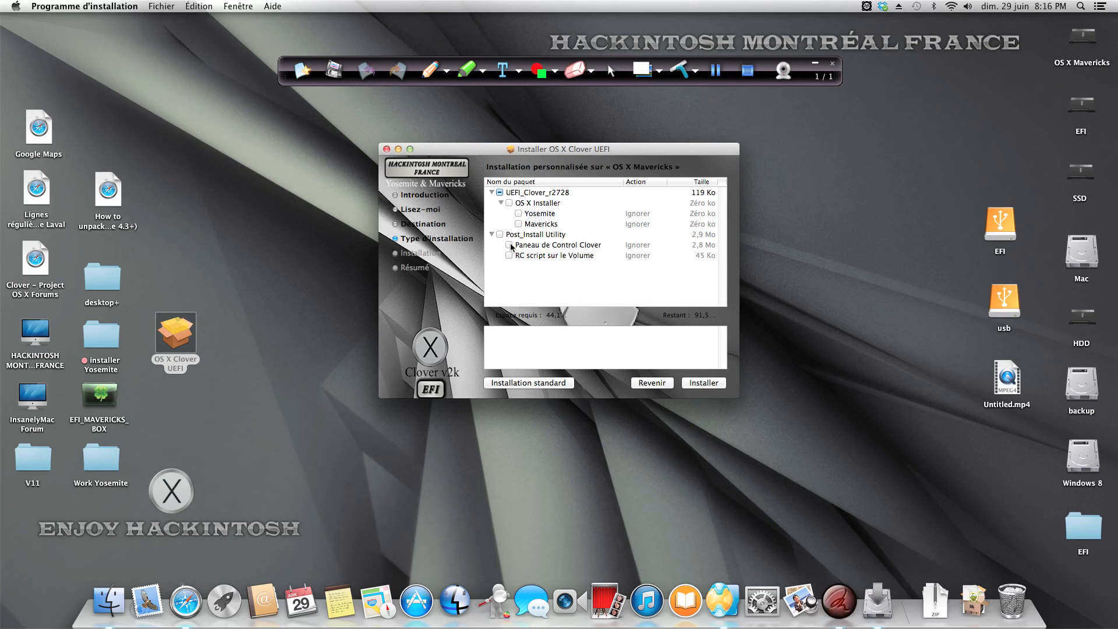
click(510, 245)
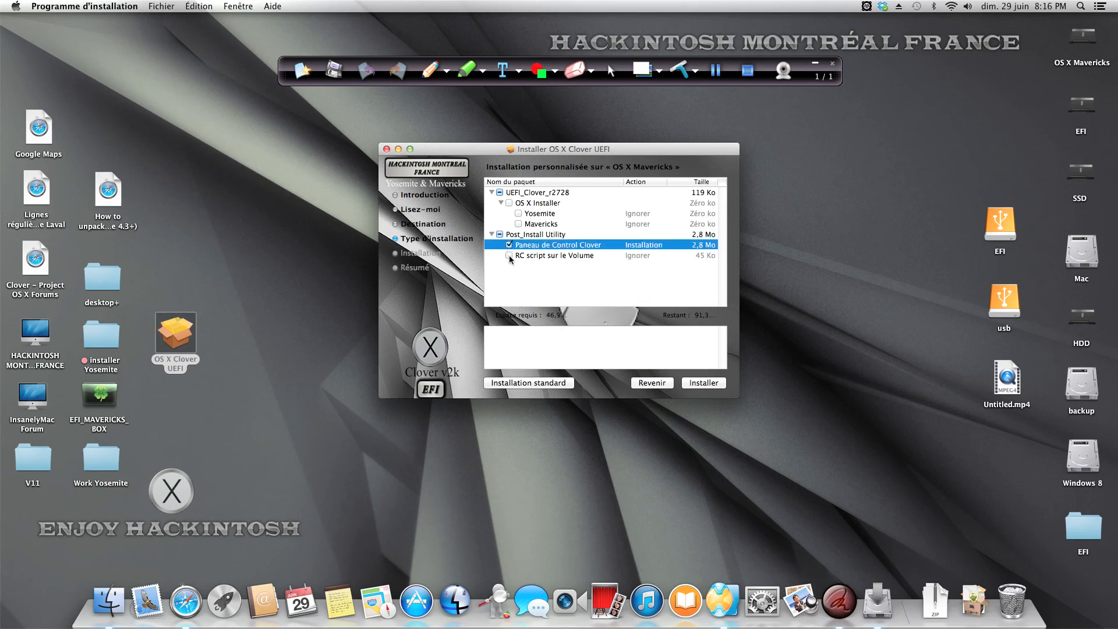
click(509, 256)
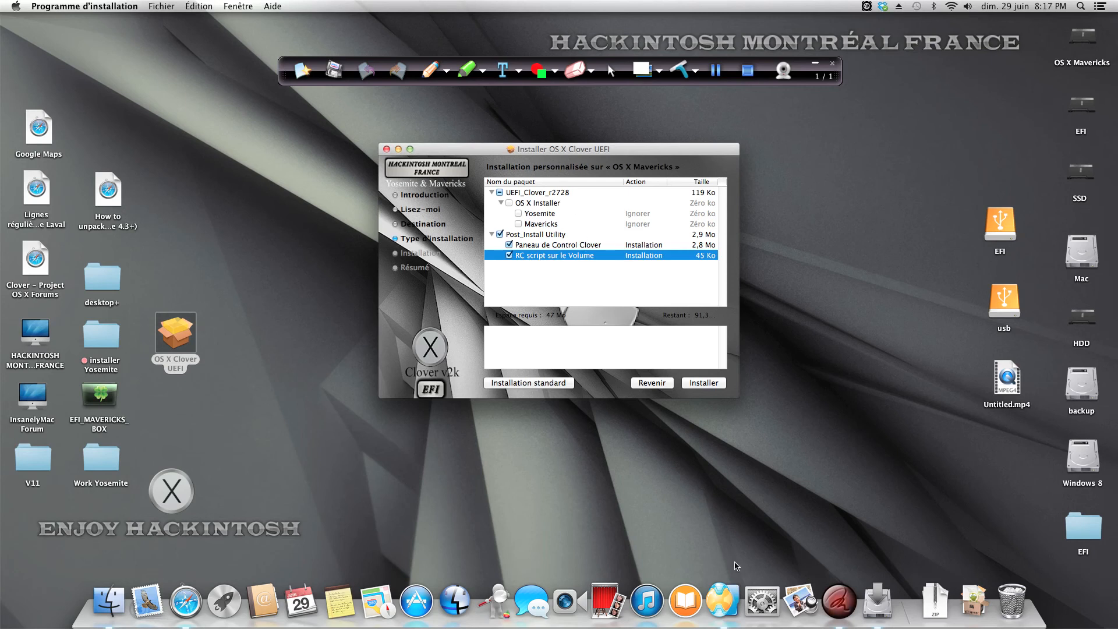
Step: Look through Clover's NVRam variables and general settings in the system preferences, check for a Clover update, and close the preferences
click(761, 601)
click(390, 461)
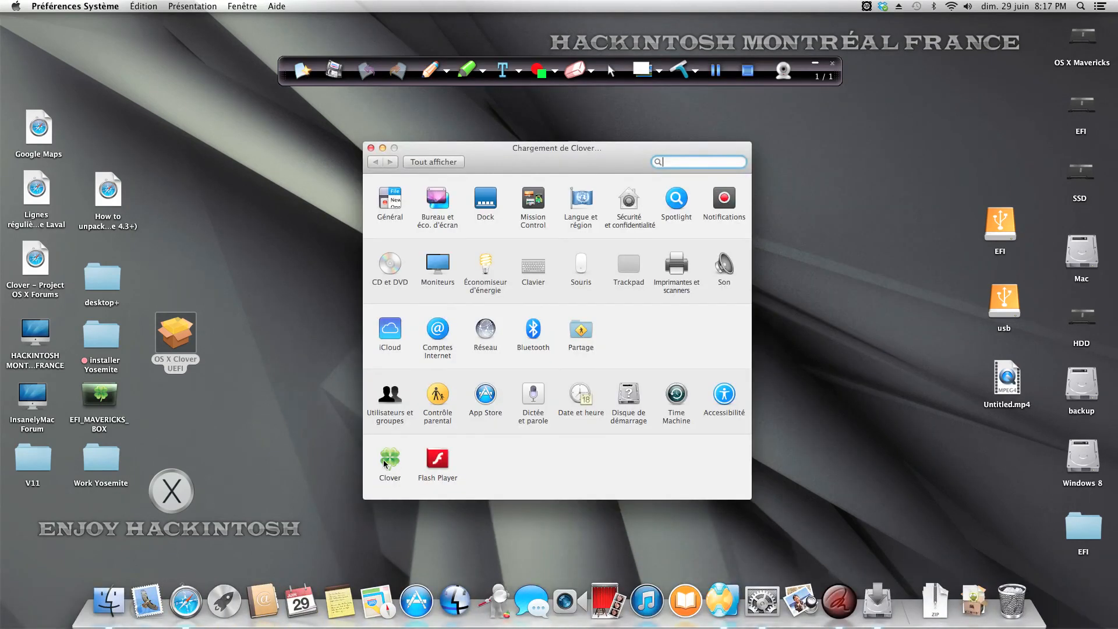
click(594, 187)
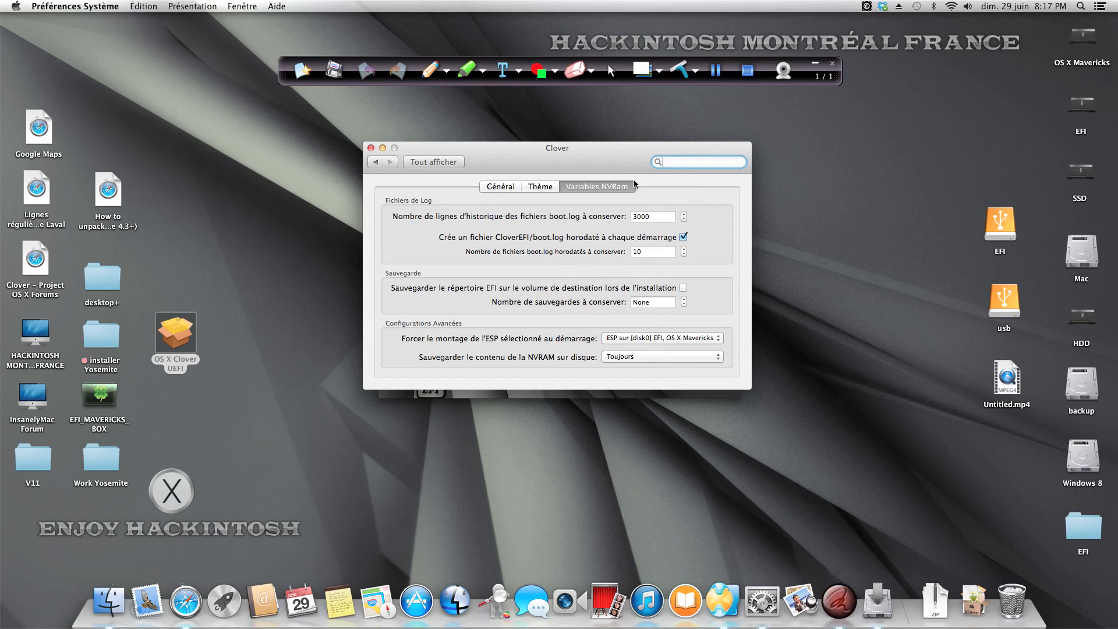
click(492, 187)
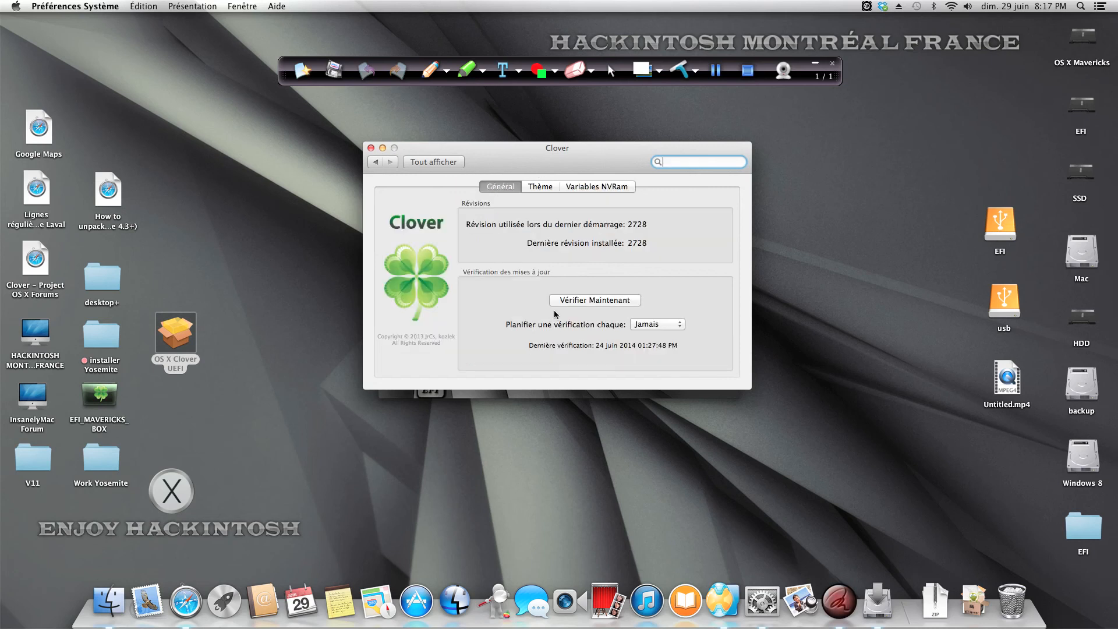
click(579, 300)
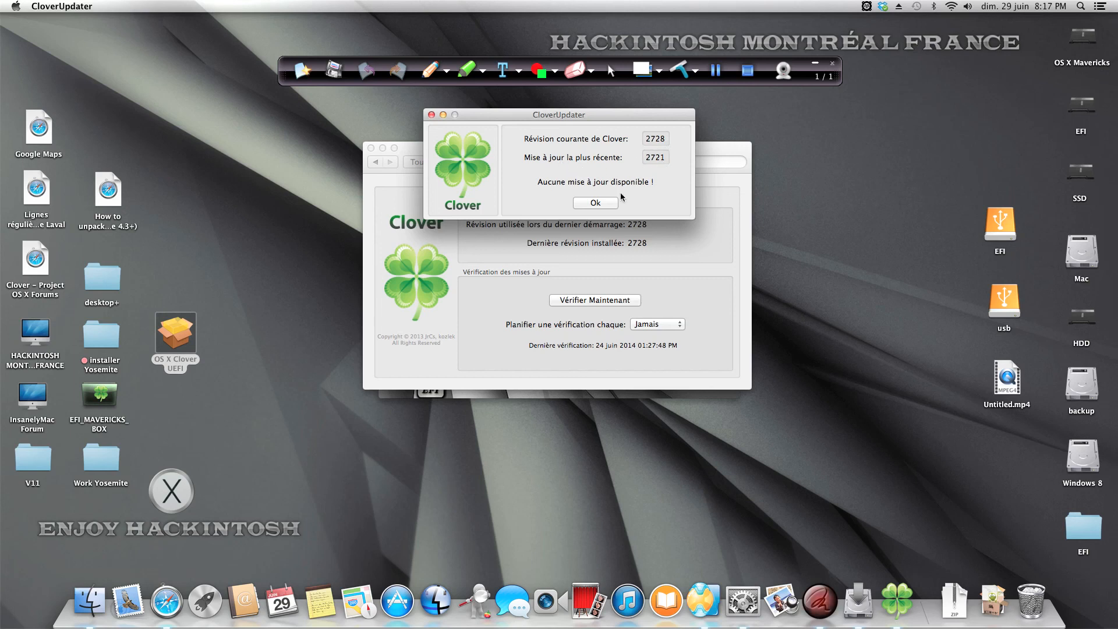
click(596, 202)
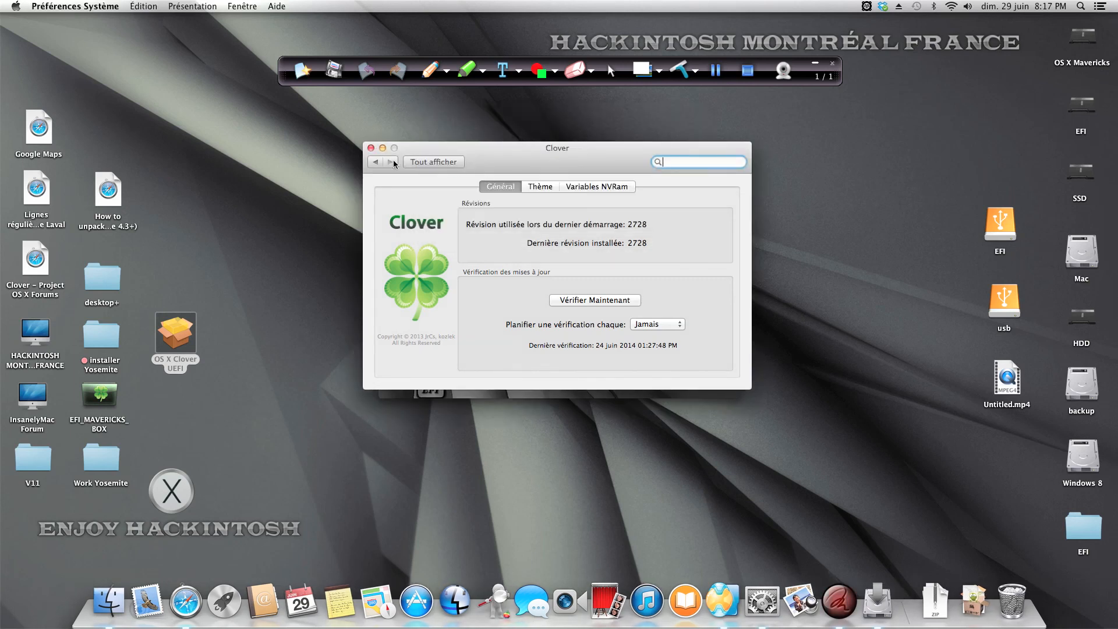
click(371, 148)
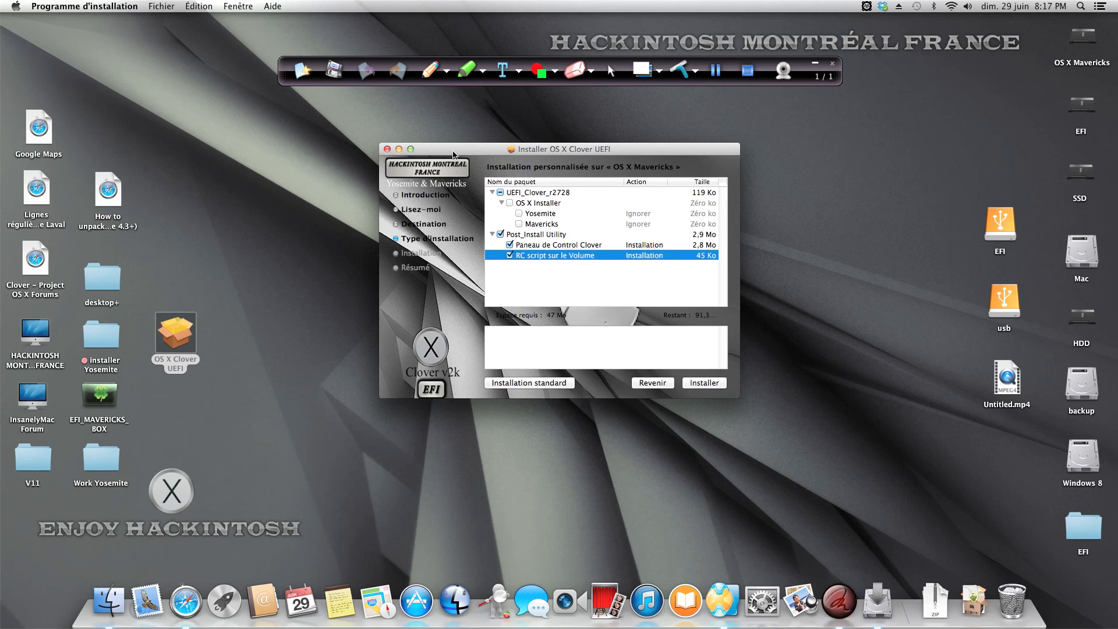
Step: Open Clover_Install_Log.txt from the EFI folder on the USB EFI partition, review its disk listing, and close the log
double_click(1000, 224)
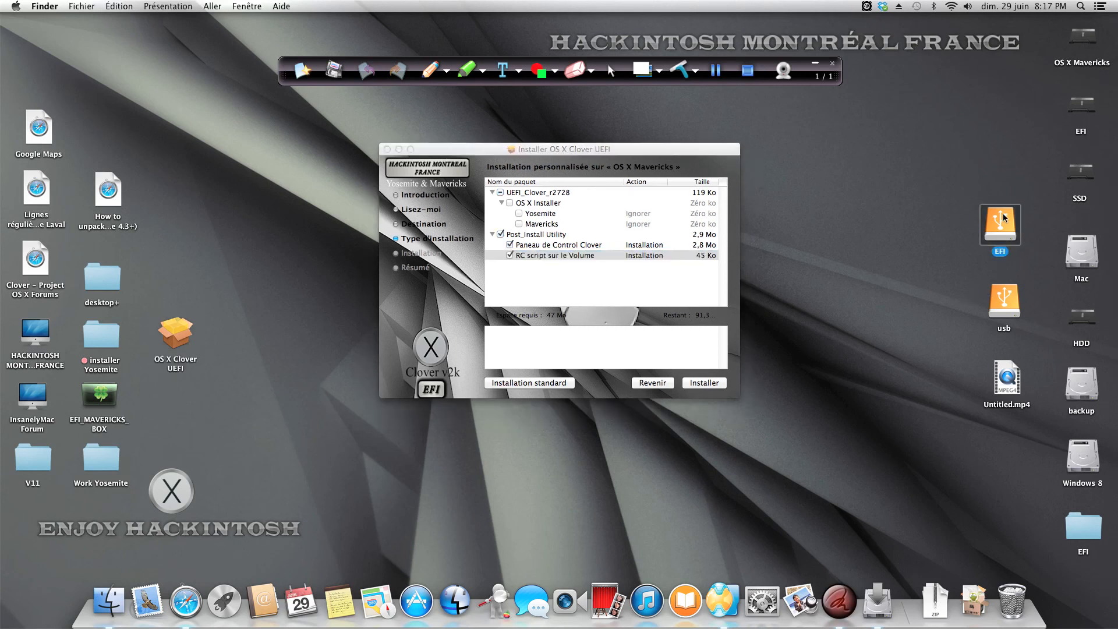
double_click(466, 150)
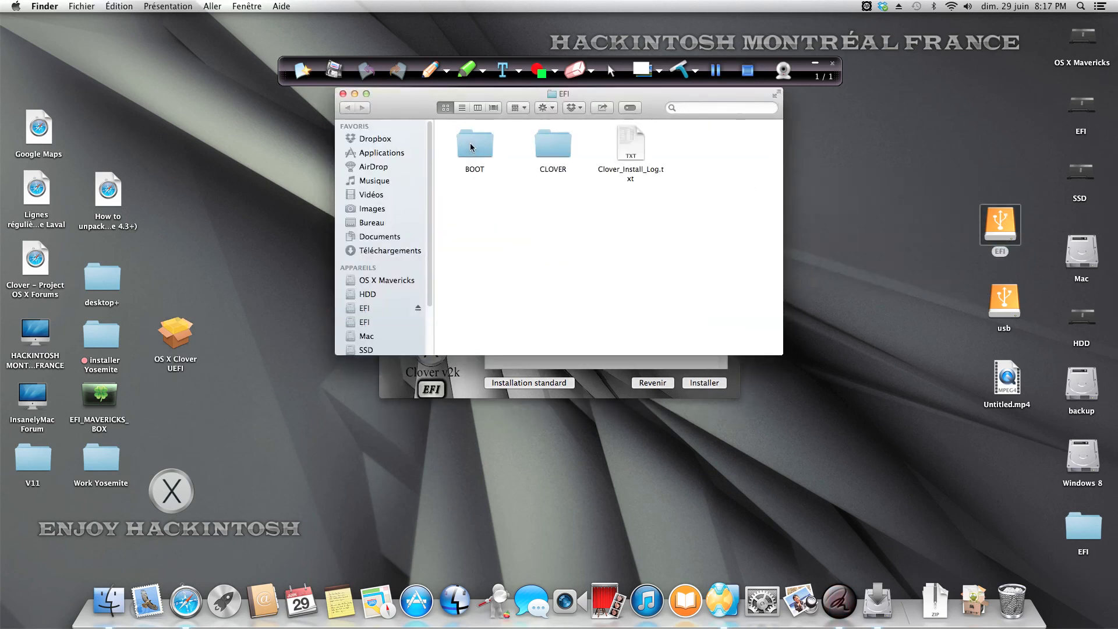
double_click(629, 144)
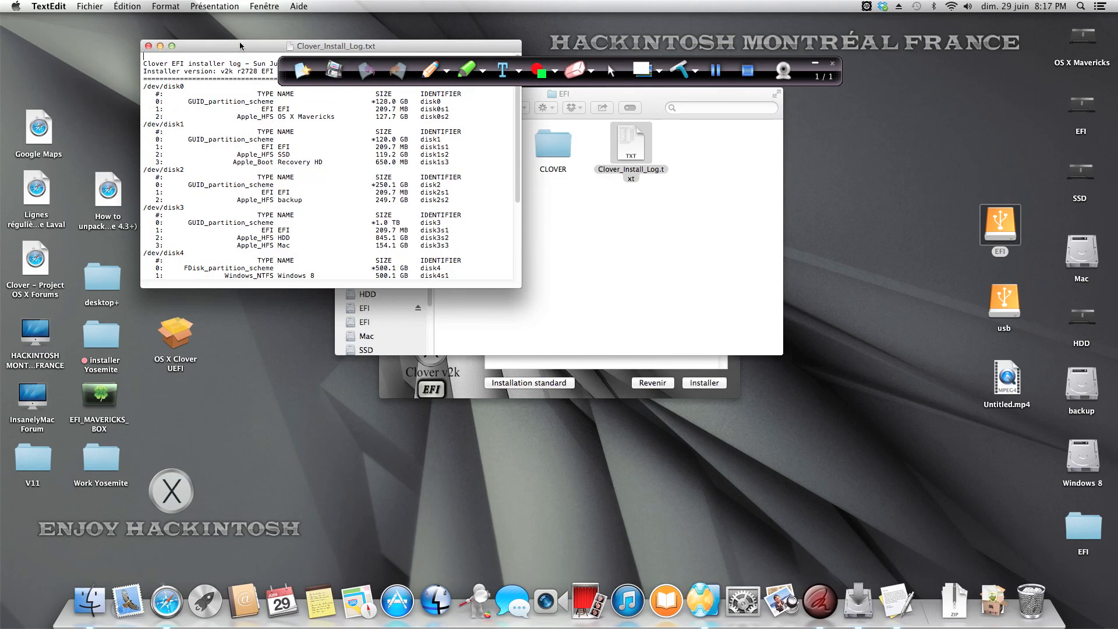
drag(235, 46, 432, 207)
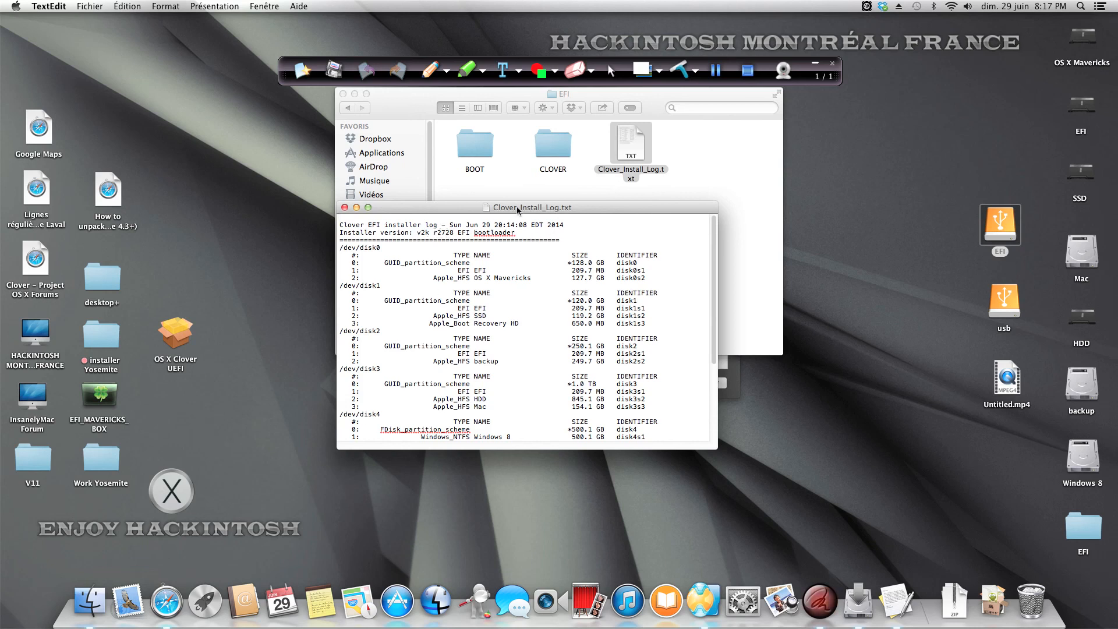
click(344, 207)
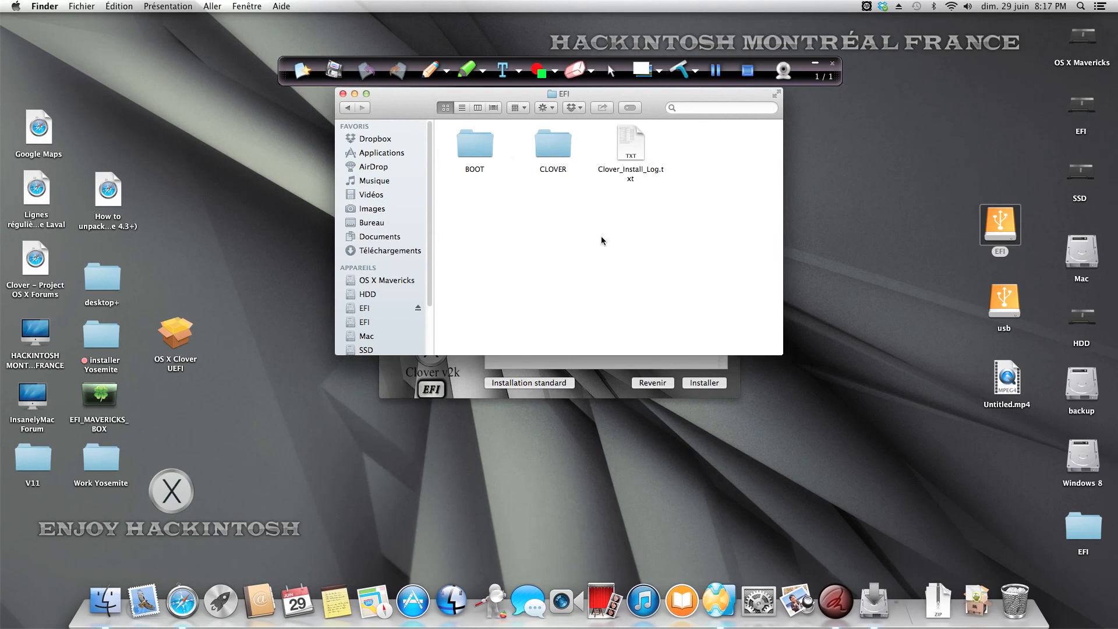
Step: Quit the OS X Clover UEFI installer without installing and close the EFI folder window
click(609, 380)
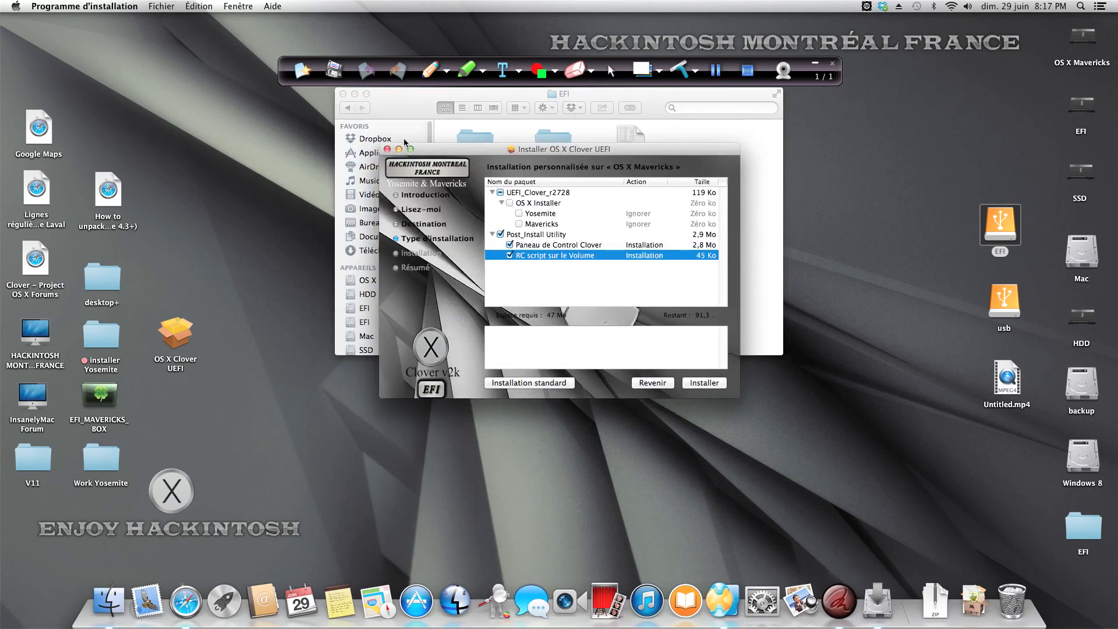
click(388, 149)
drag(360, 99, 399, 165)
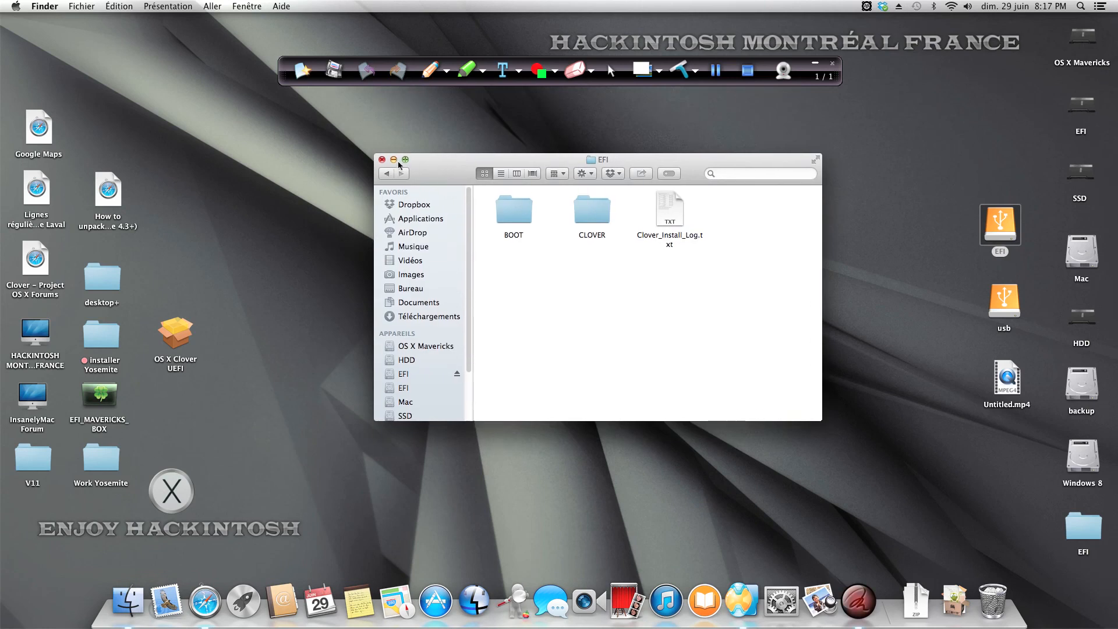
click(382, 160)
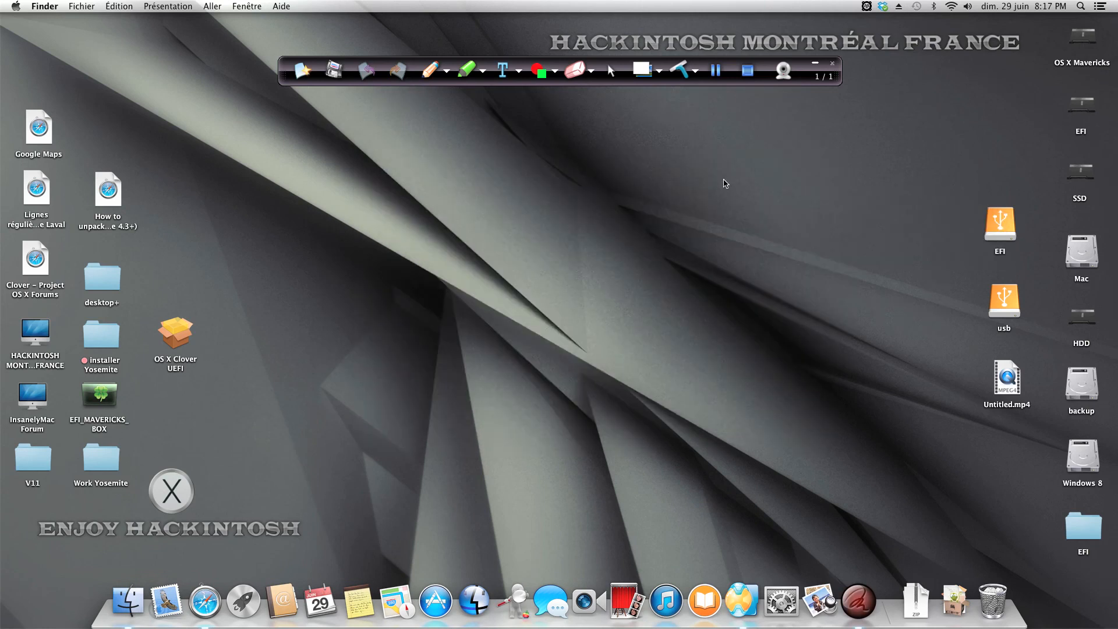